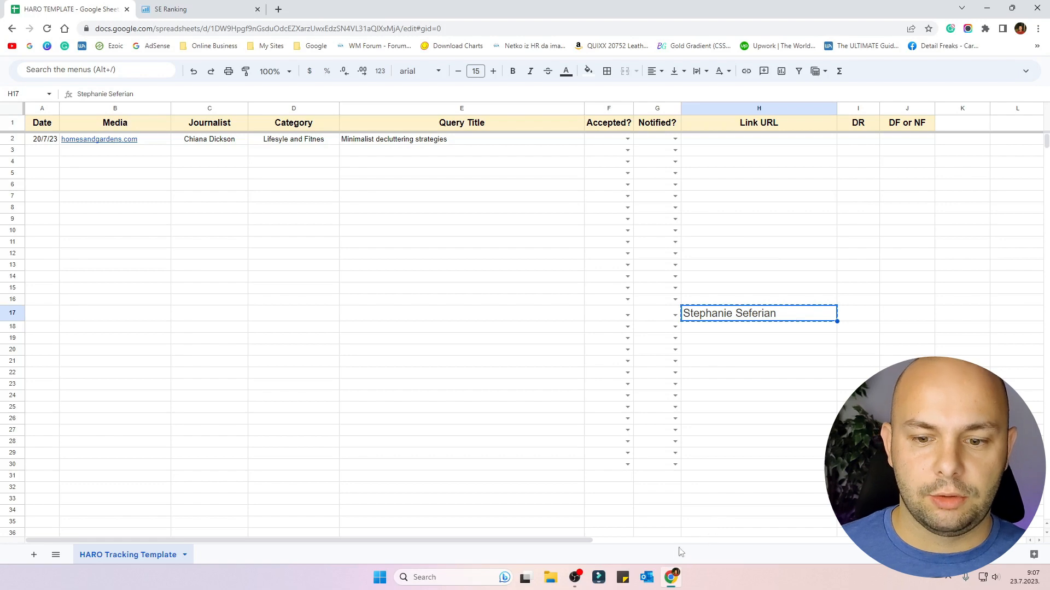
Step: Open a new incognito browser window and switch the Google homepage language to English
{"action": "right_click", "coordinate": [671, 577]}
{"action": "left_click", "coordinate": [949, 338]}
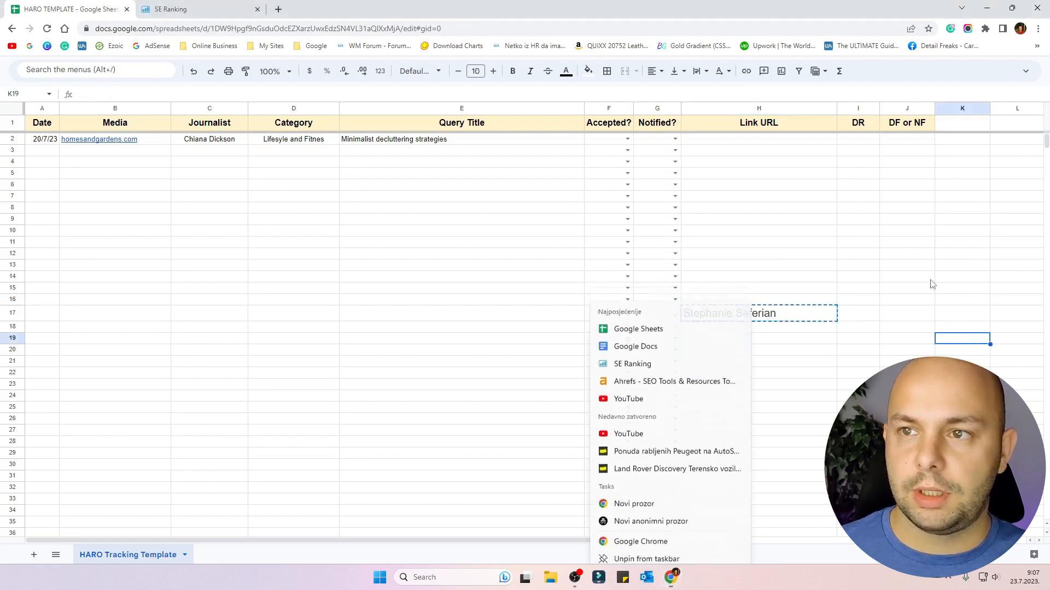
{"action": "left_click", "coordinate": [1038, 29]}
{"action": "left_click", "coordinate": [929, 78]}
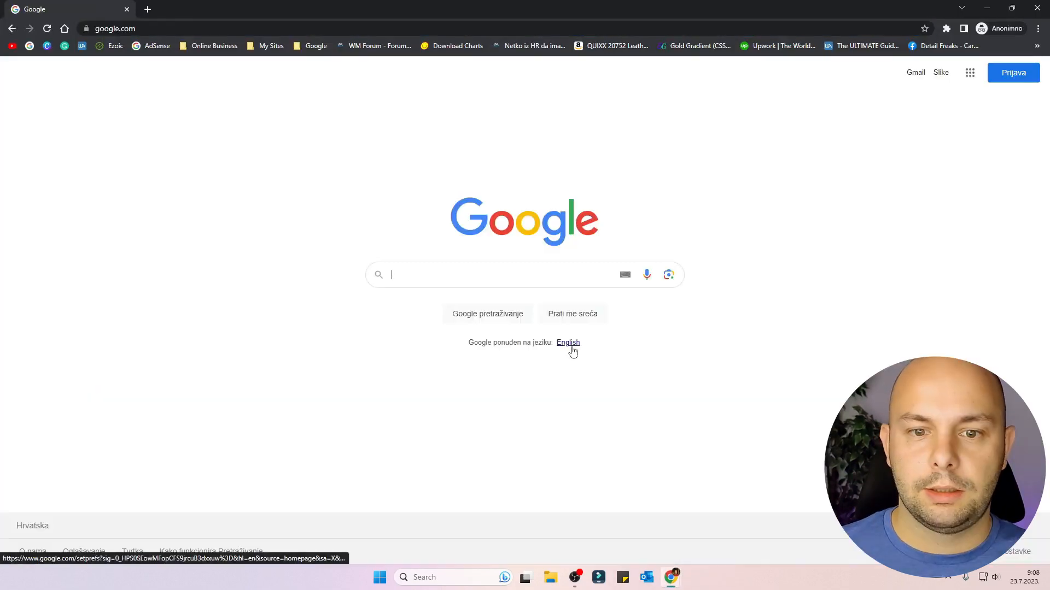
{"action": "left_click", "coordinate": [569, 342]}
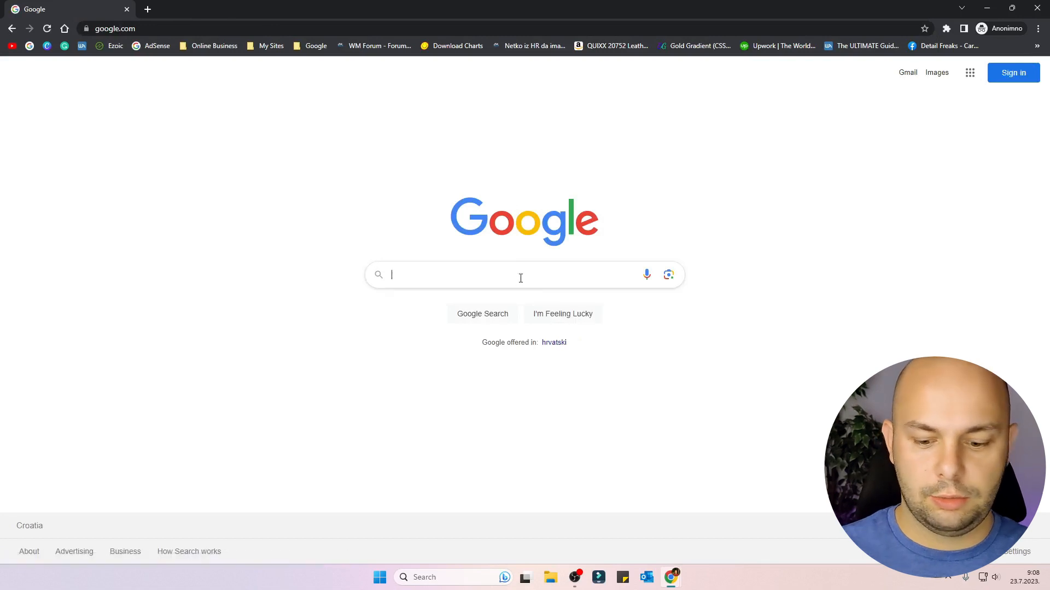
Step: Search Google for the source's full name in quotation marks and limit the results to the past week
{"action": "type", "text": "\"Stephanie Seferian\""}
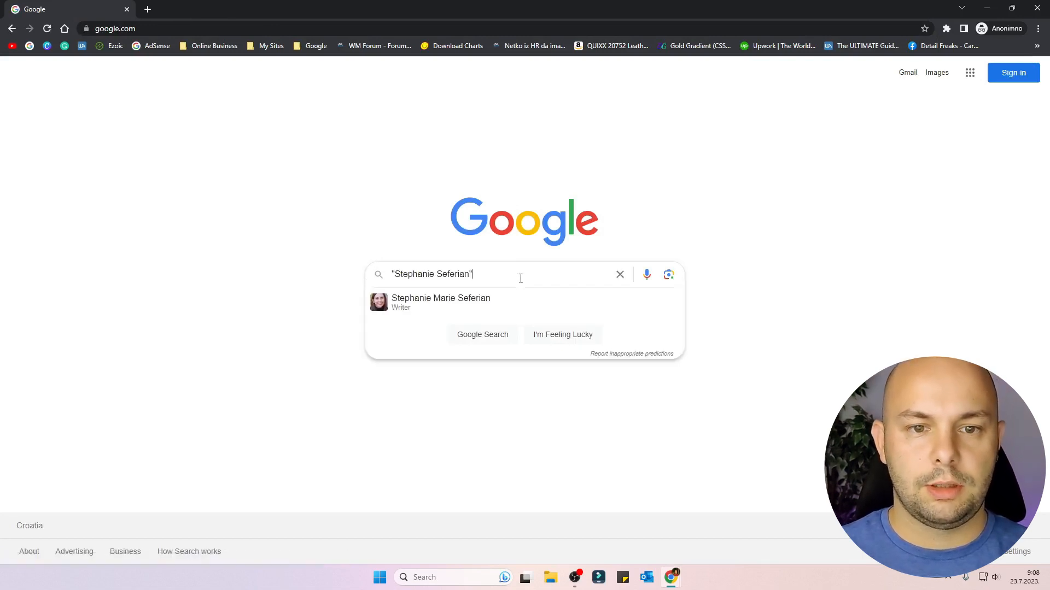
{"action": "key", "text": "Return"}
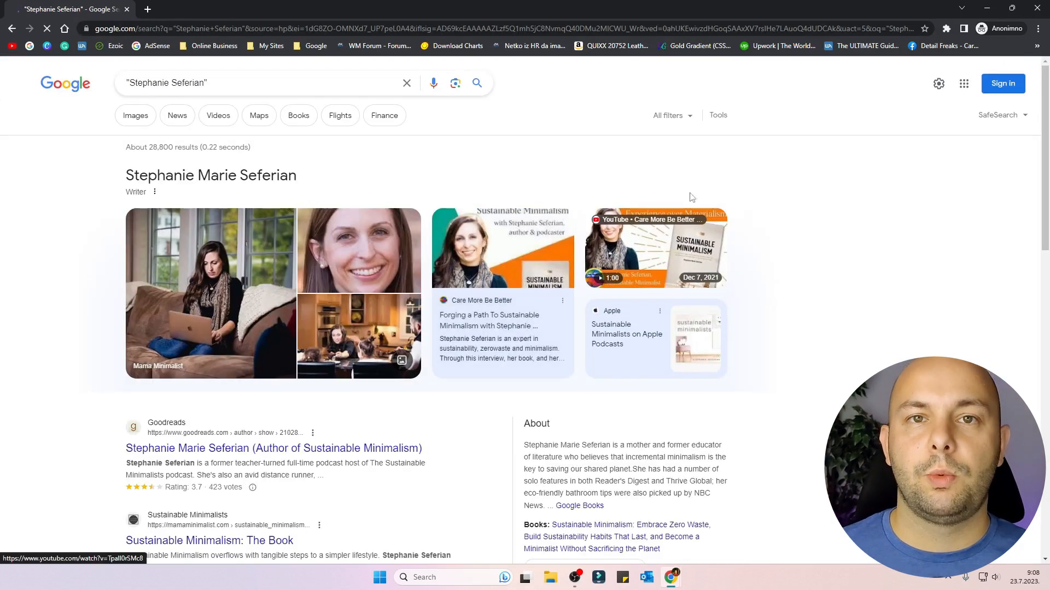
{"action": "left_click", "coordinate": [719, 117]}
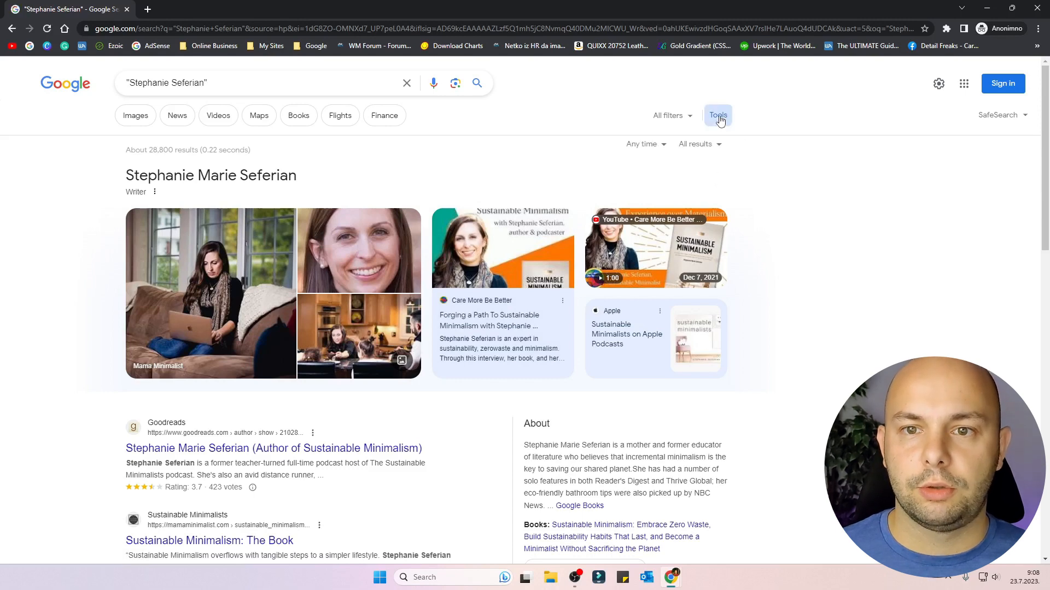
{"action": "left_click", "coordinate": [650, 146]}
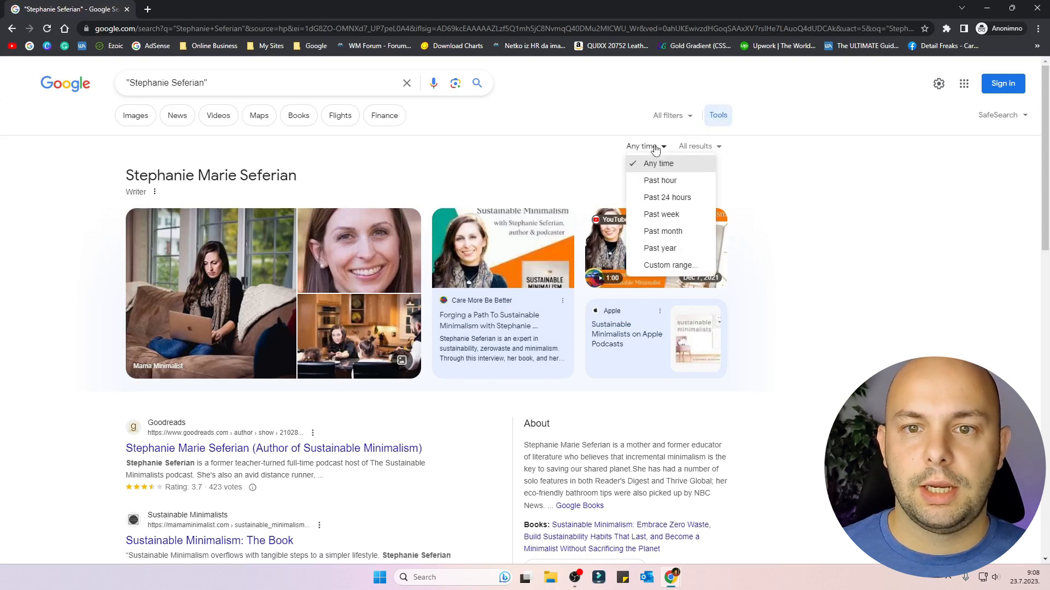
{"action": "left_click", "coordinate": [678, 216]}
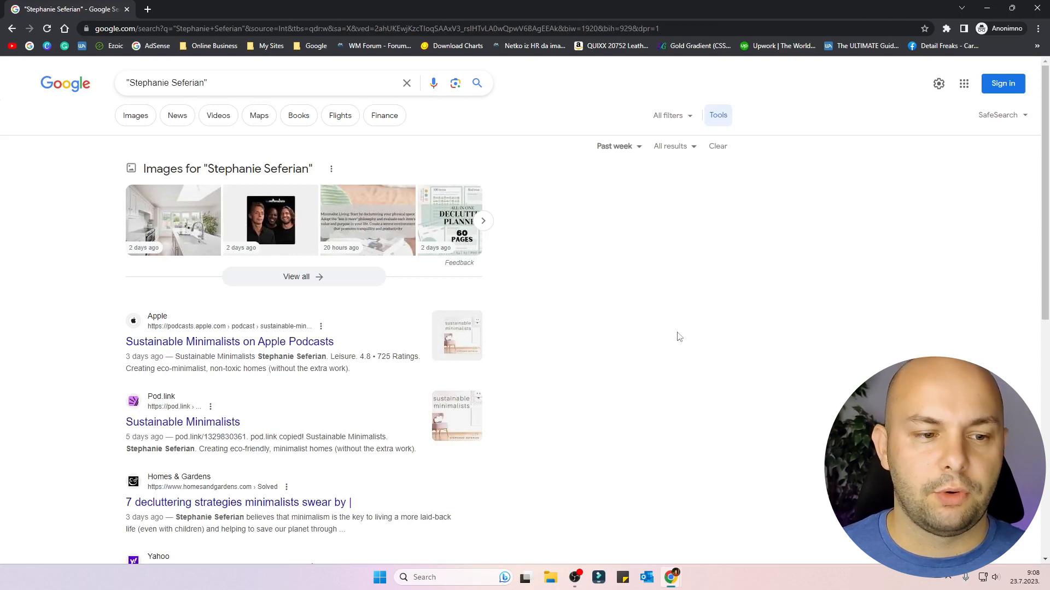
Step: Look through the search results and check the query title in row 2 of the HARO tracking sheet
{"action": "scroll", "coordinate": [712, 395], "scroll_direction": "down", "scroll_amount": 2}
{"action": "mouse_move", "coordinate": [671, 577]}
{"action": "left_click", "coordinate": [606, 520]}
{"action": "left_click", "coordinate": [424, 141]}
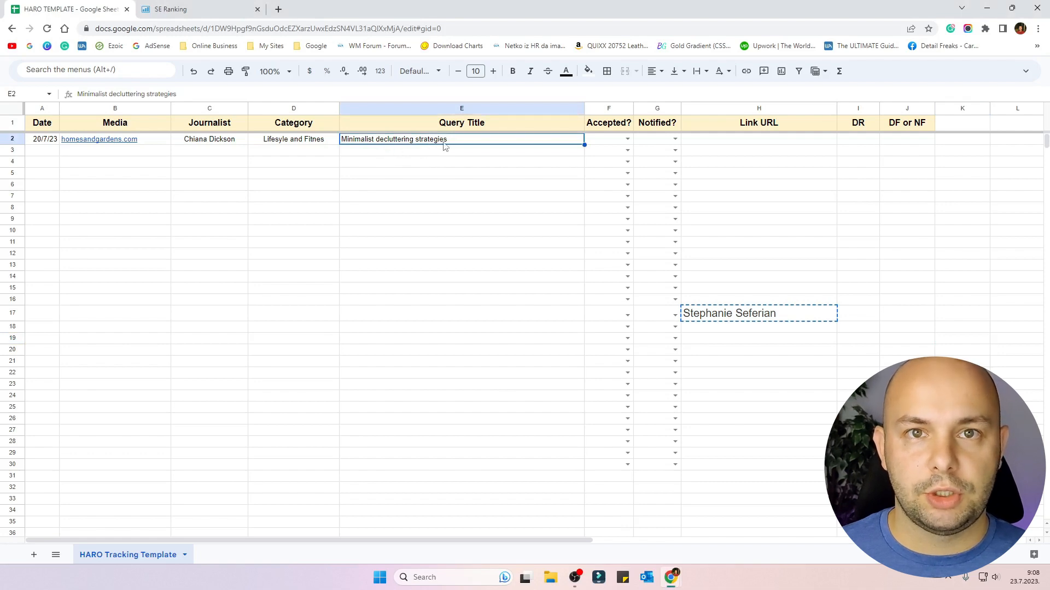
Step: Return to the incognito search results and open the Homes & Gardens article "7 decluttering strategies minimalists swear by"
{"action": "mouse_move", "coordinate": [671, 577]}
{"action": "left_click", "coordinate": [708, 549]}
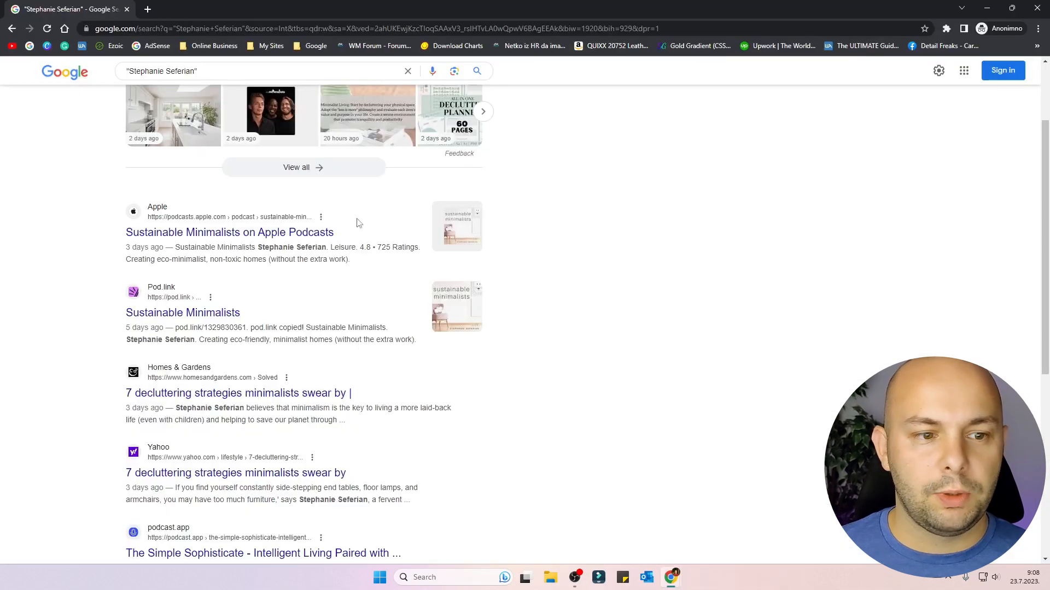
{"action": "scroll", "coordinate": [53, 382], "scroll_direction": "down", "scroll_amount": 1}
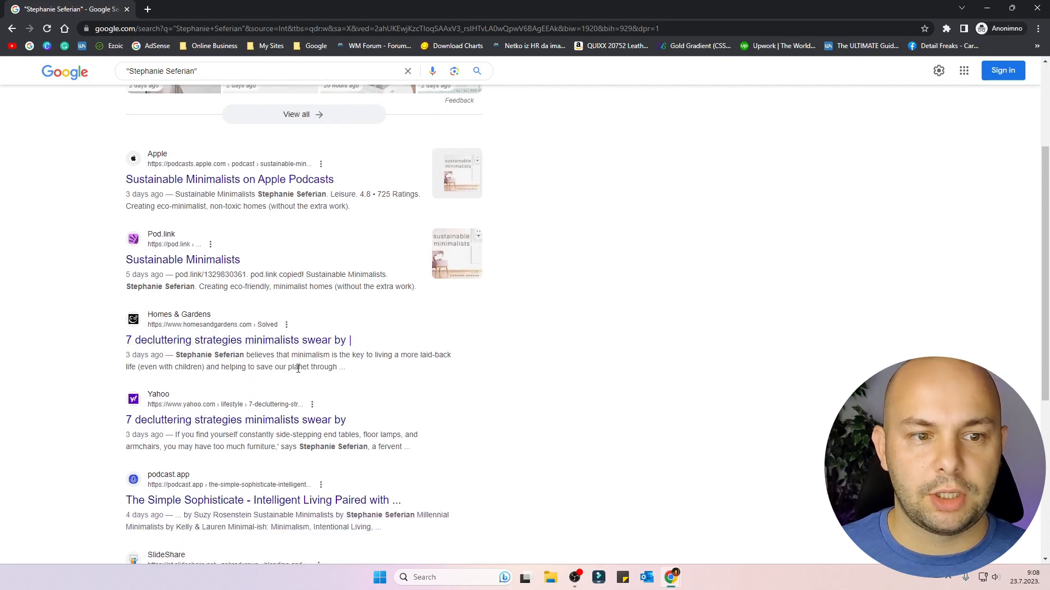
{"action": "left_click", "coordinate": [266, 341]}
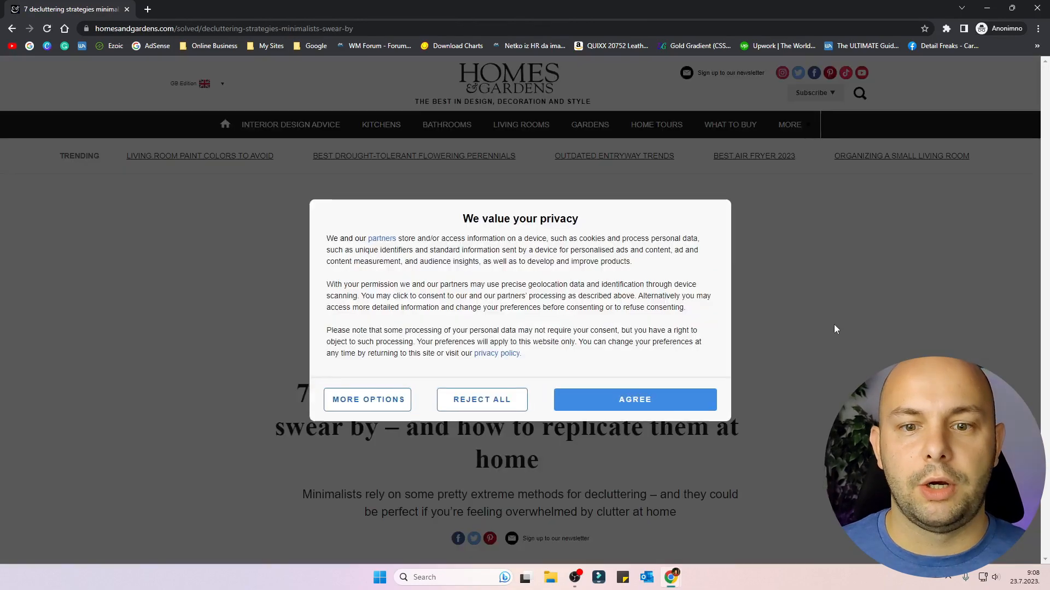
Step: Accept the site's privacy notice and find the passage quoting the source in the "Cutting back on furniture" section
{"action": "left_click", "coordinate": [649, 412]}
{"action": "scroll", "coordinate": [683, 377], "scroll_direction": "down", "scroll_amount": 15}
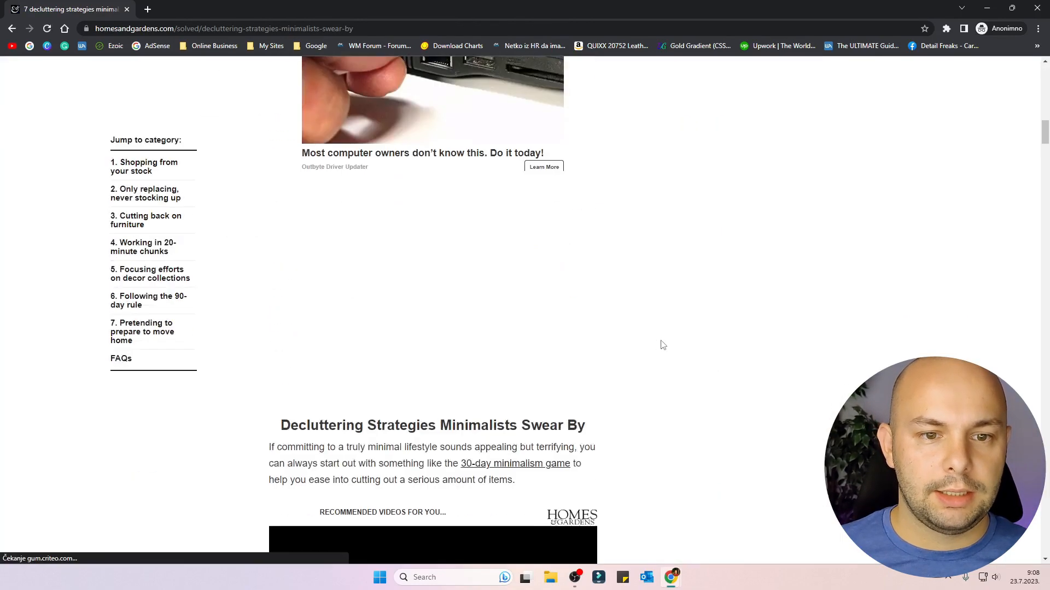
{"action": "scroll", "coordinate": [667, 350], "scroll_direction": "down", "scroll_amount": 15}
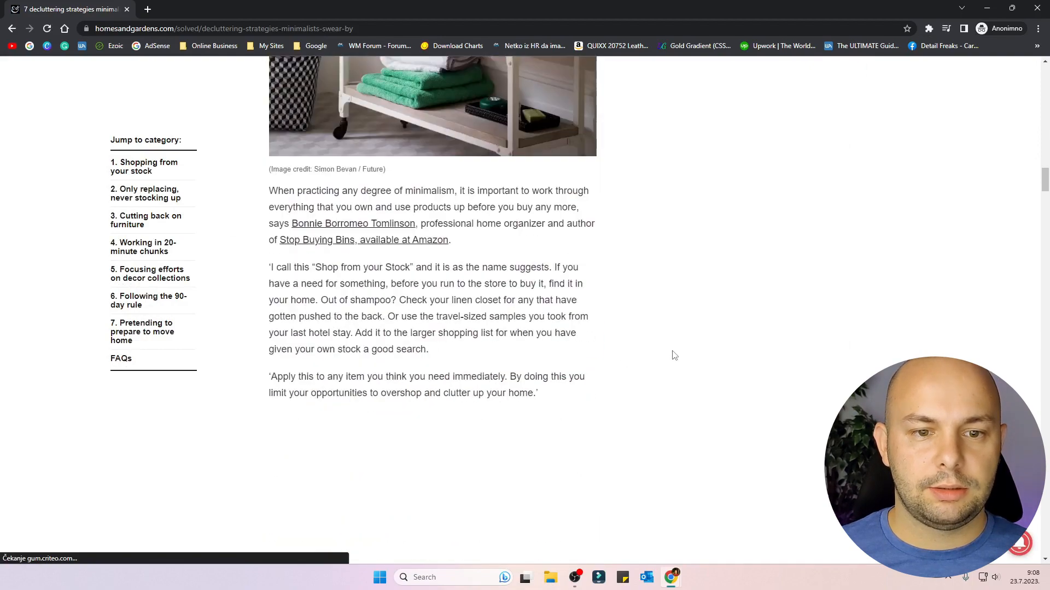
{"action": "scroll", "coordinate": [652, 348], "scroll_direction": "down", "scroll_amount": 18}
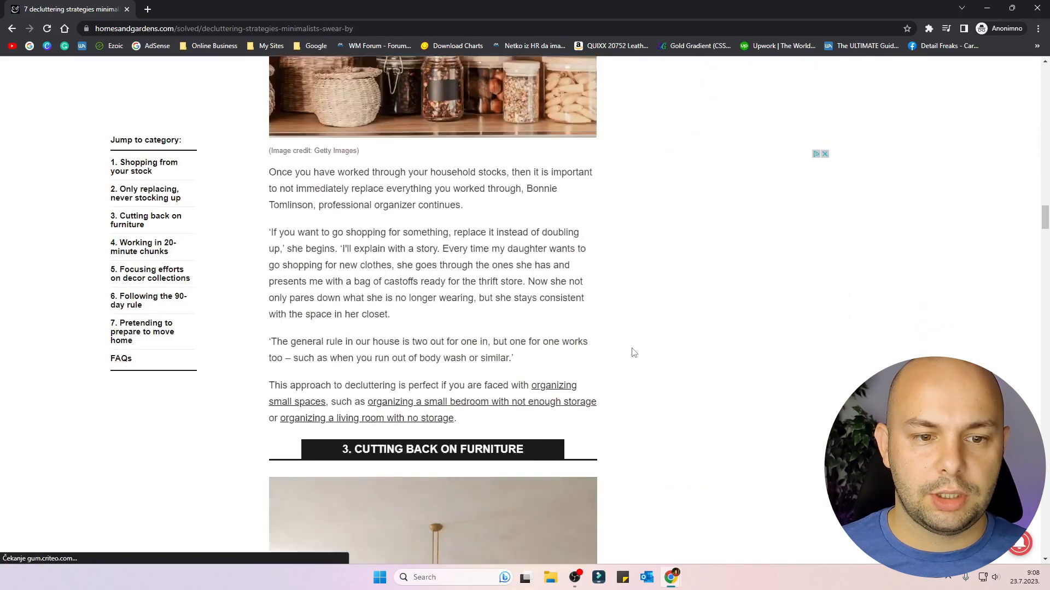
{"action": "scroll", "coordinate": [613, 319], "scroll_direction": "down", "scroll_amount": 13}
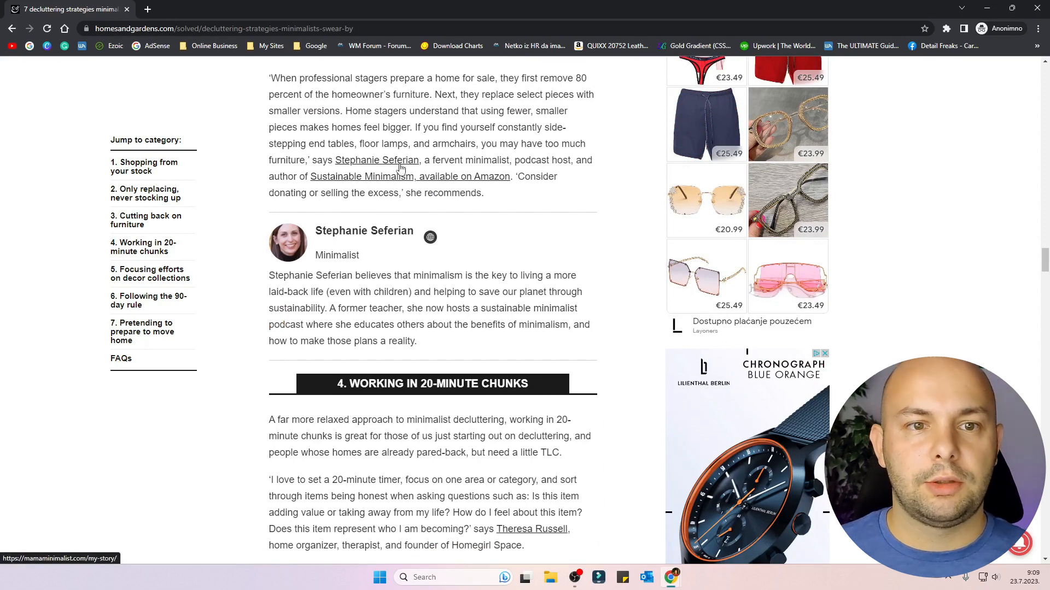
Step: Inspect the HTML of the link on the source's name and dismiss the newsletter sign-up popup
{"action": "right_click", "coordinate": [399, 164]}
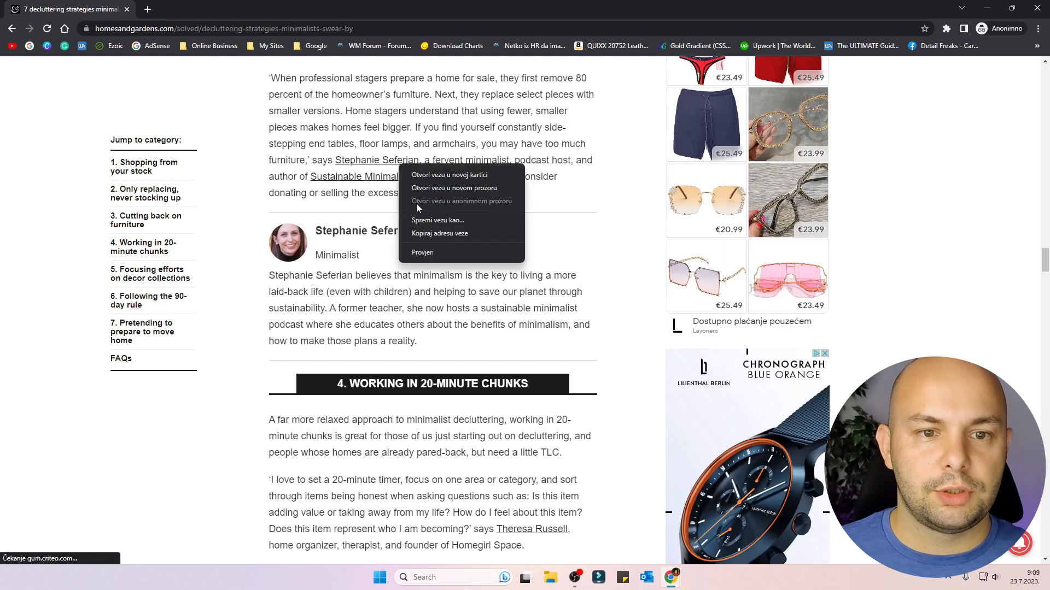
{"action": "left_click", "coordinate": [432, 252]}
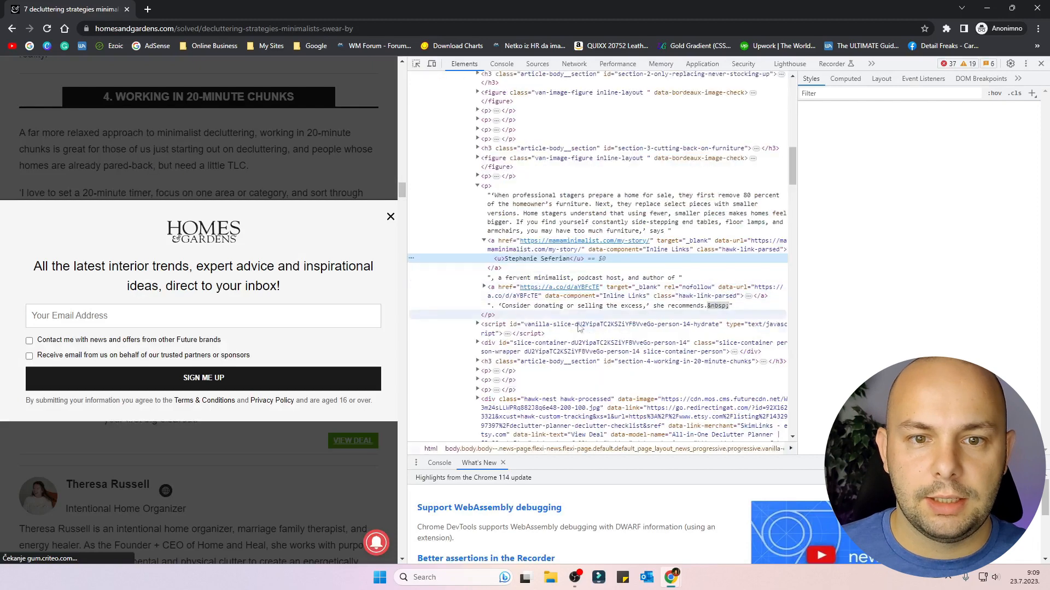
{"action": "left_click", "coordinate": [623, 249]}
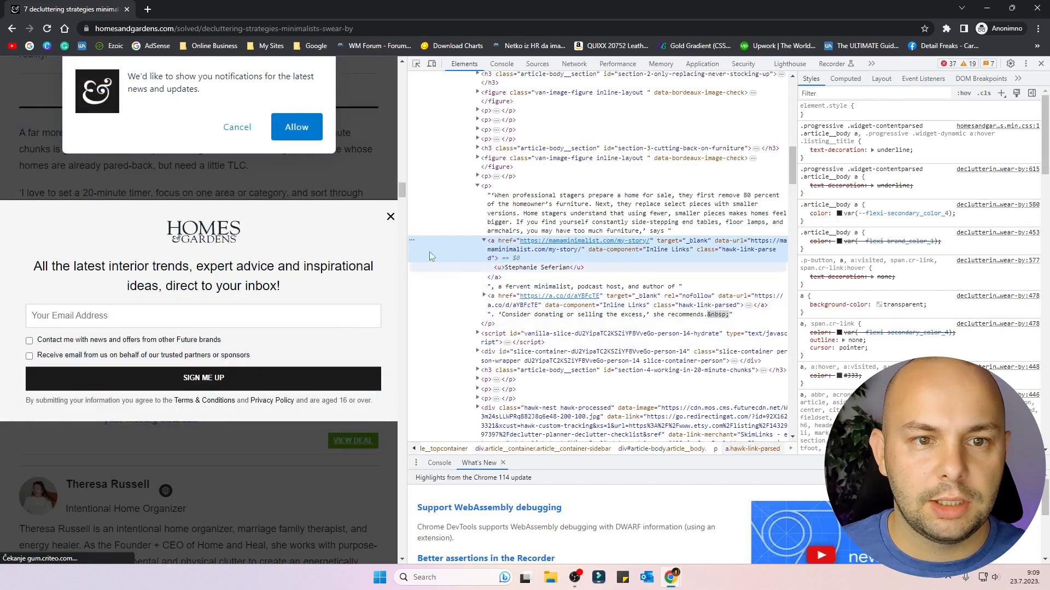
{"action": "left_click", "coordinate": [391, 216]}
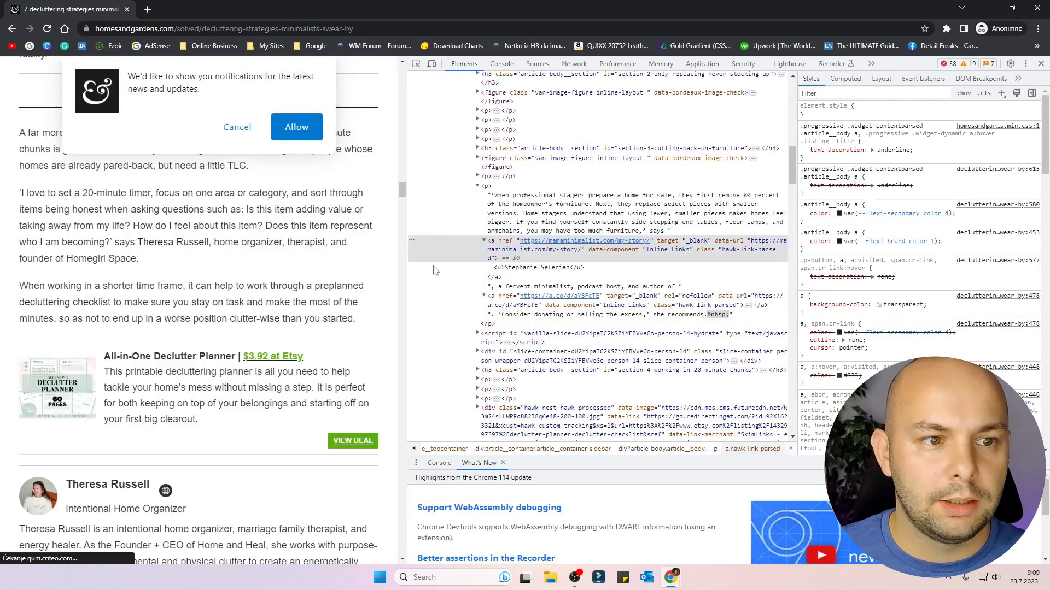
Step: Inspect the source's name link again to examine its anchor tag attributes, and close the developer tools and the notification request
{"action": "scroll", "coordinate": [460, 315], "scroll_direction": "down", "scroll_amount": 6}
{"action": "scroll", "coordinate": [295, 352], "scroll_direction": "down", "scroll_amount": 4}
{"action": "scroll", "coordinate": [295, 355], "scroll_direction": "up", "scroll_amount": 2}
{"action": "scroll", "coordinate": [295, 355], "scroll_direction": "up", "scroll_amount": 8}
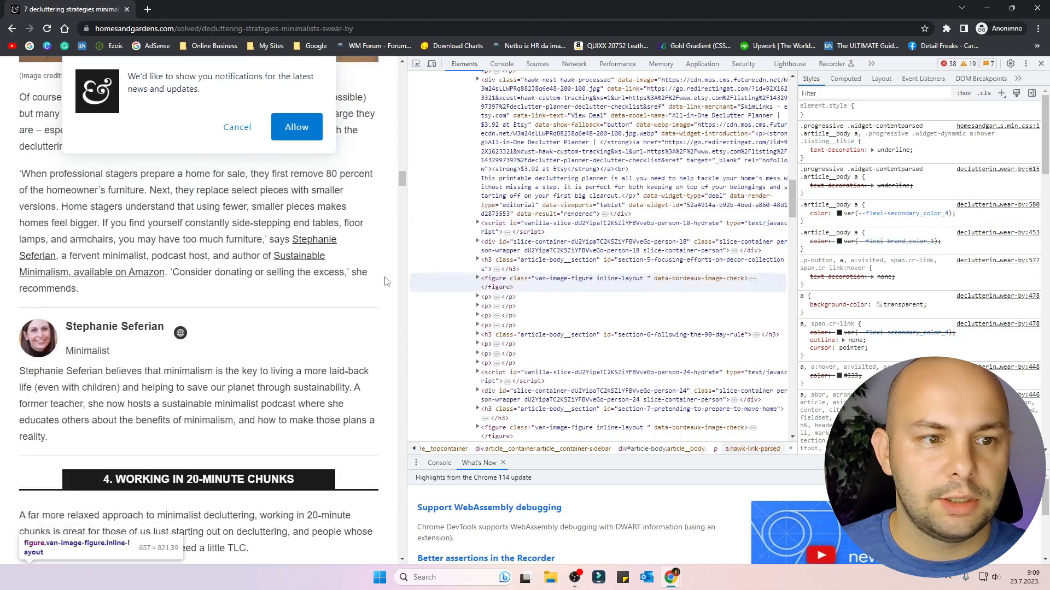
{"action": "right_click", "coordinate": [310, 243]}
{"action": "left_click", "coordinate": [333, 329]}
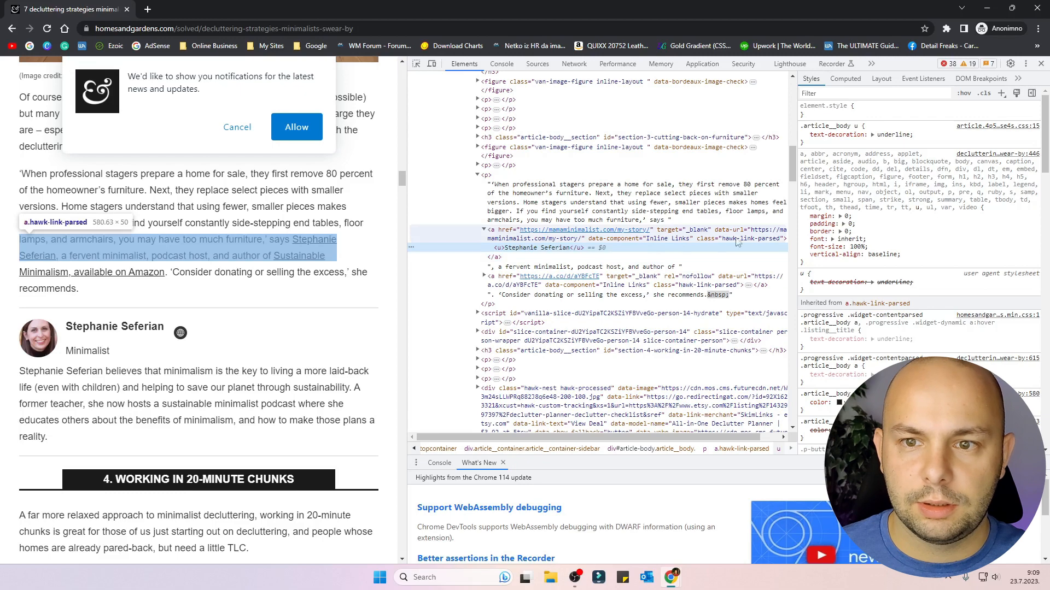
{"action": "left_click", "coordinate": [744, 240]}
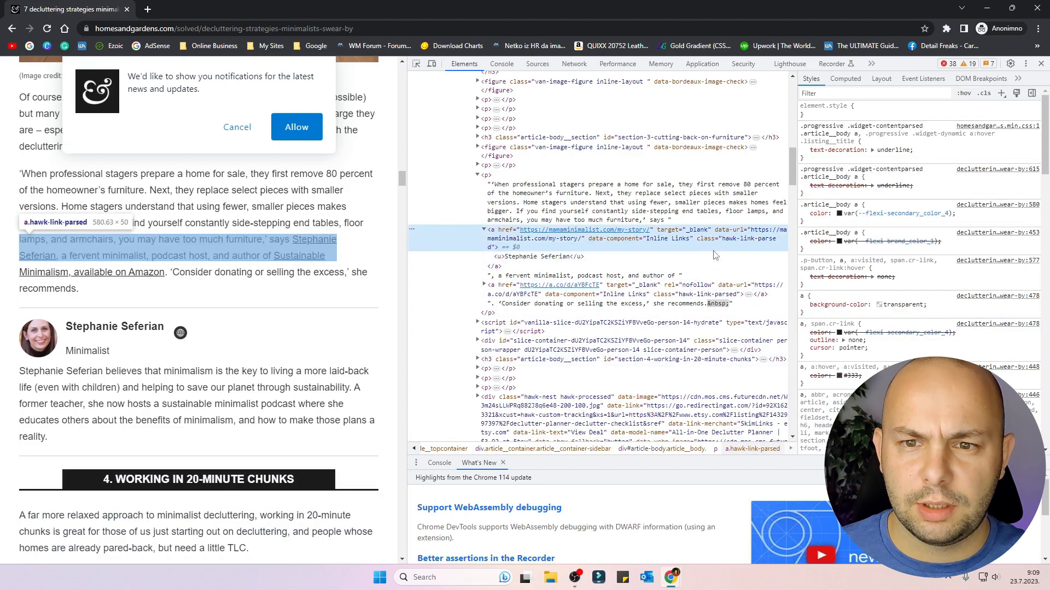
{"action": "left_click", "coordinate": [1040, 64]}
{"action": "left_click", "coordinate": [555, 126]}
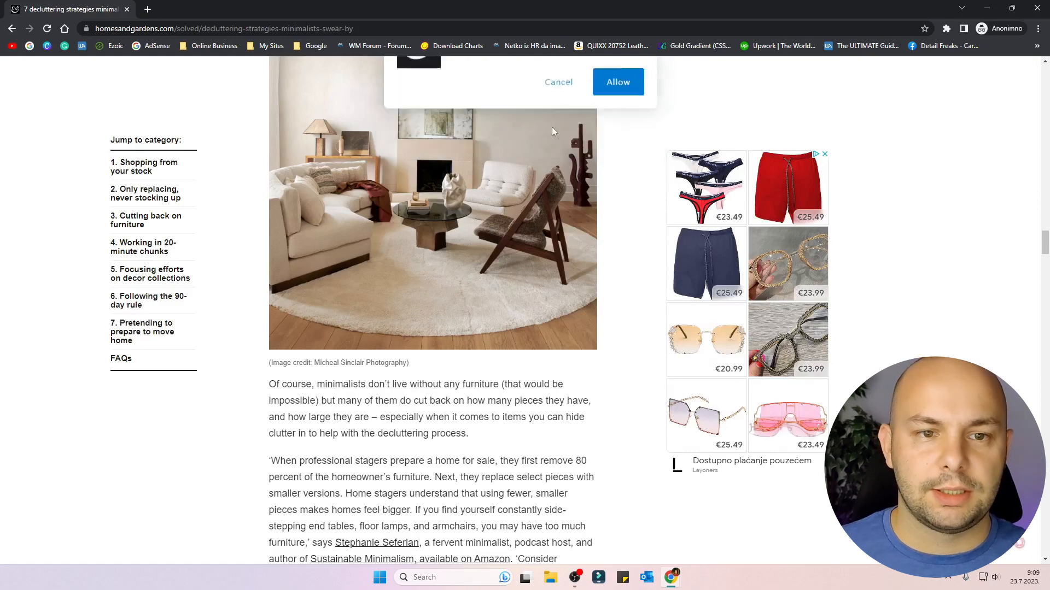
Step: In the HARO tracking sheet, set Accepted? to Yes and Notified? to No for the homesandgardens.com row
{"action": "scroll", "coordinate": [570, 425], "scroll_direction": "up", "scroll_amount": 15}
{"action": "scroll", "coordinate": [569, 424], "scroll_direction": "up", "scroll_amount": 5}
{"action": "mouse_move", "coordinate": [668, 585]}
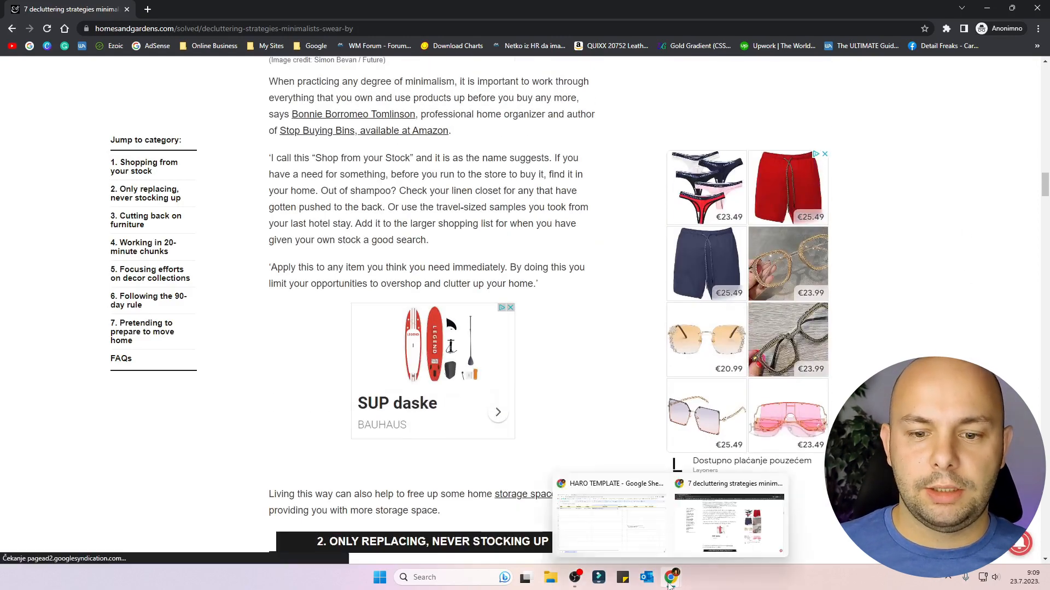
{"action": "left_click", "coordinate": [612, 524]}
{"action": "left_click", "coordinate": [627, 140]}
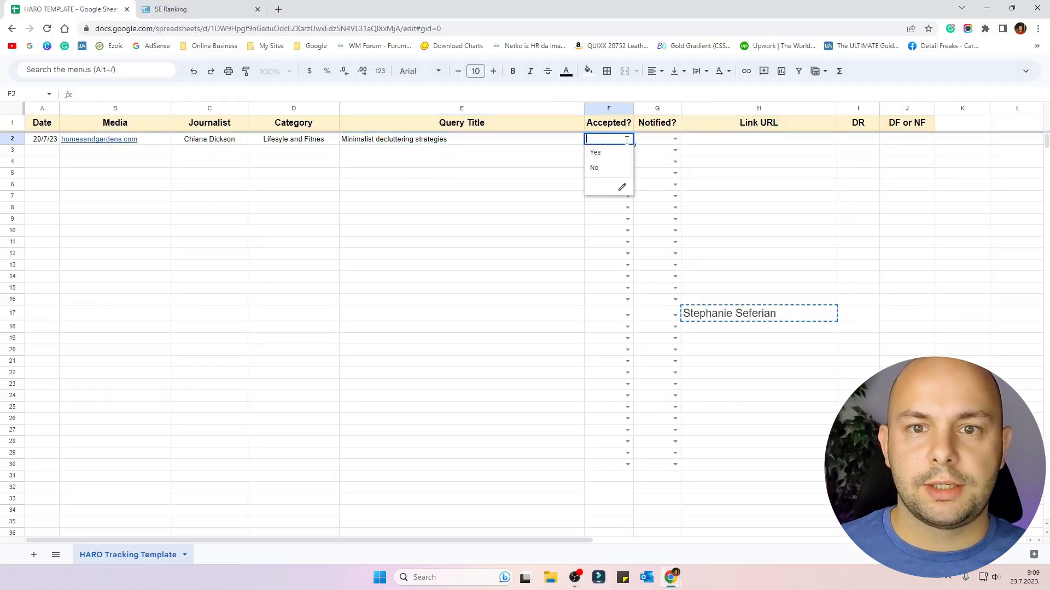
{"action": "left_click", "coordinate": [612, 152]}
{"action": "left_click", "coordinate": [675, 138]}
{"action": "left_click", "coordinate": [645, 169]}
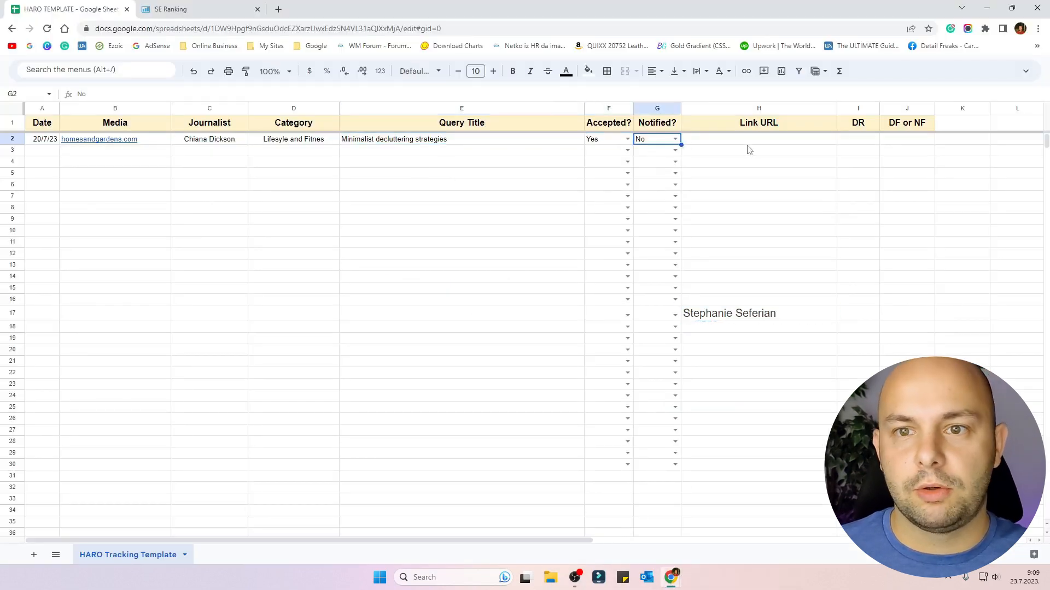
Step: Copy the Homes & Gardens article's URL into the Link URL cell of row 2 in the tracking sheet
{"action": "left_click", "coordinate": [744, 522]}
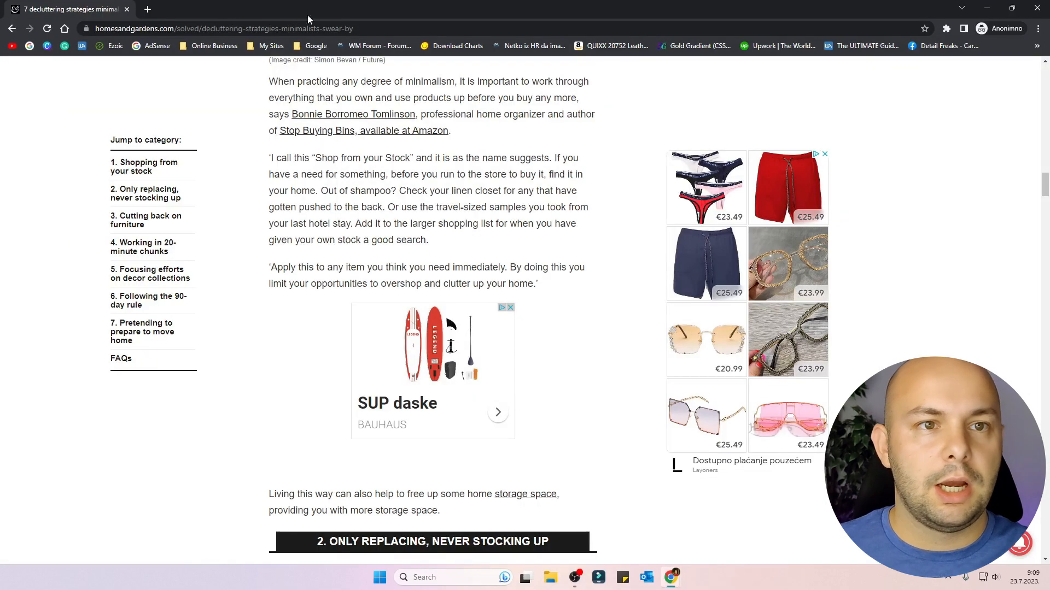
{"action": "mouse_move", "coordinate": [671, 577]}
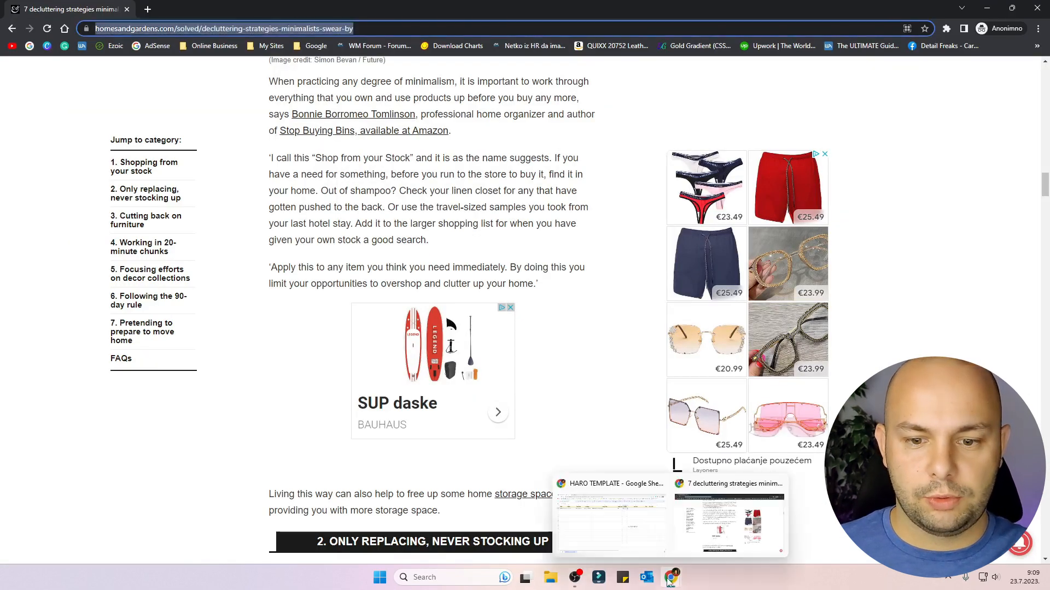
{"action": "left_click", "coordinate": [597, 520]}
{"action": "left_click", "coordinate": [753, 138]}
{"action": "key", "text": "ctrl+v"}
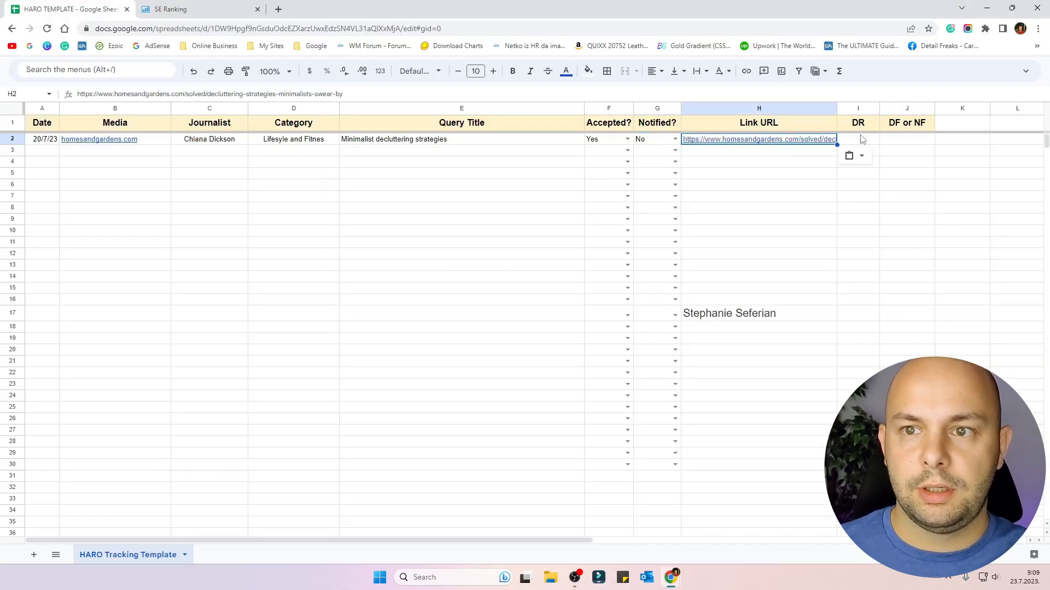
Step: Enter DF in the "DF or NF" column for the homesandgardens.com row
{"action": "left_click", "coordinate": [861, 139]}
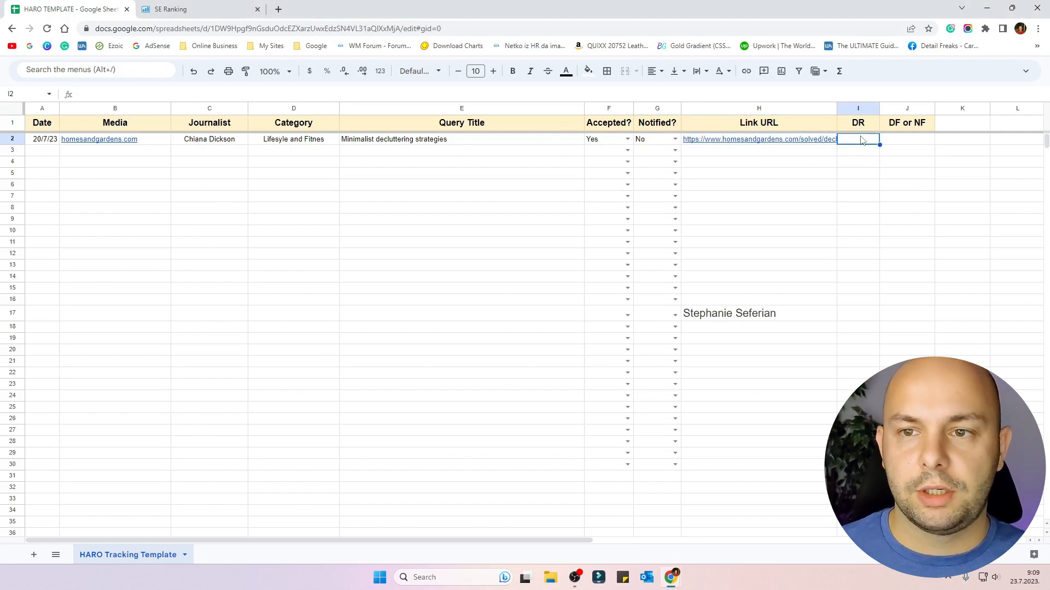
{"action": "left_click", "coordinate": [917, 141]}
{"action": "type", "text": "DF"}
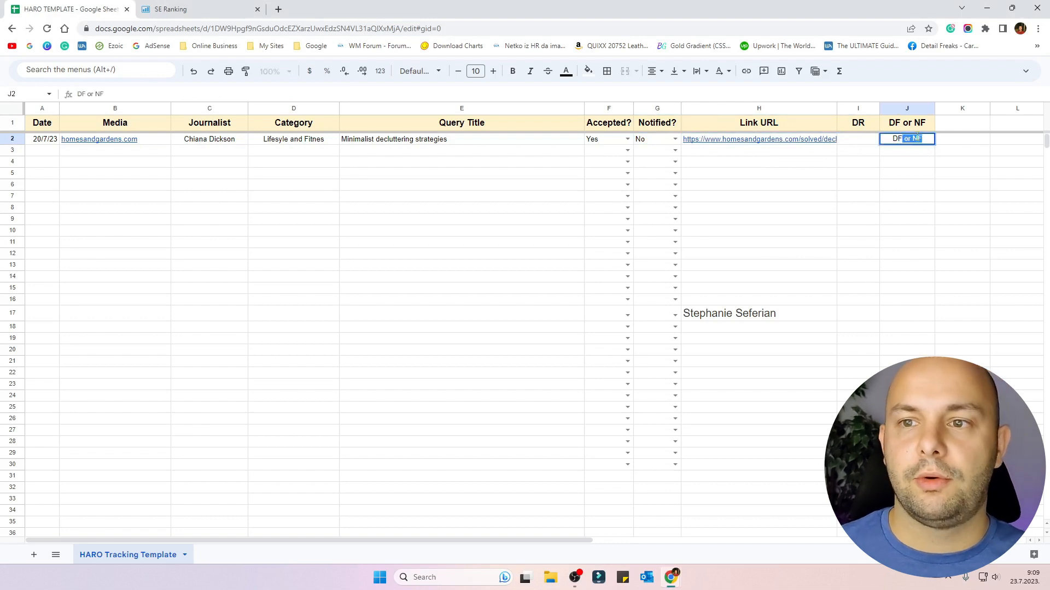
{"action": "key", "text": "Return"}
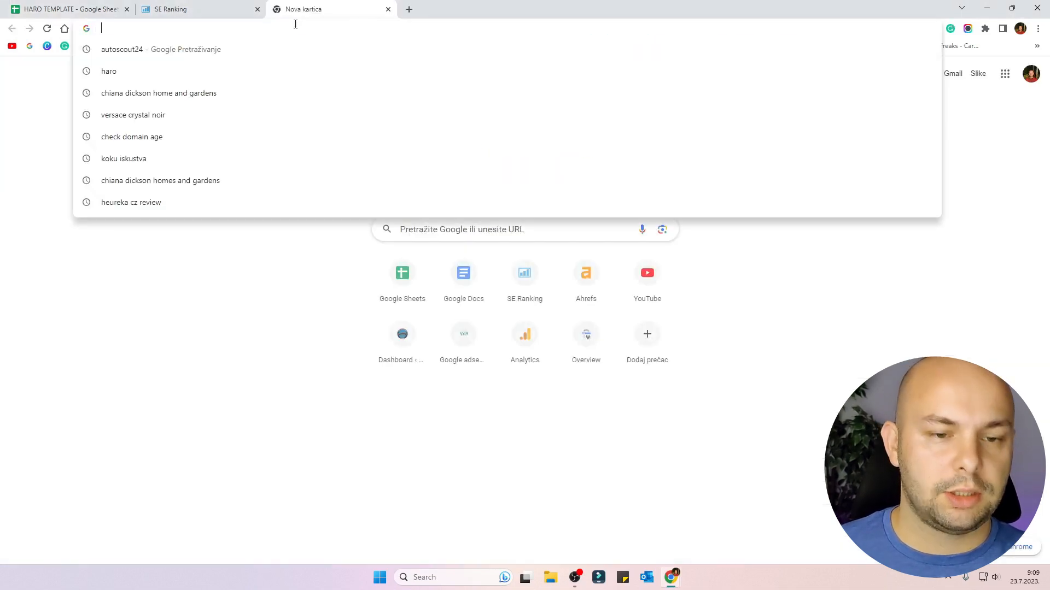
Step: Open Ahrefs' Website Authority Checker in a new browser tab
{"action": "left_click", "coordinate": [279, 9]}
{"action": "type", "text": "website authori"}
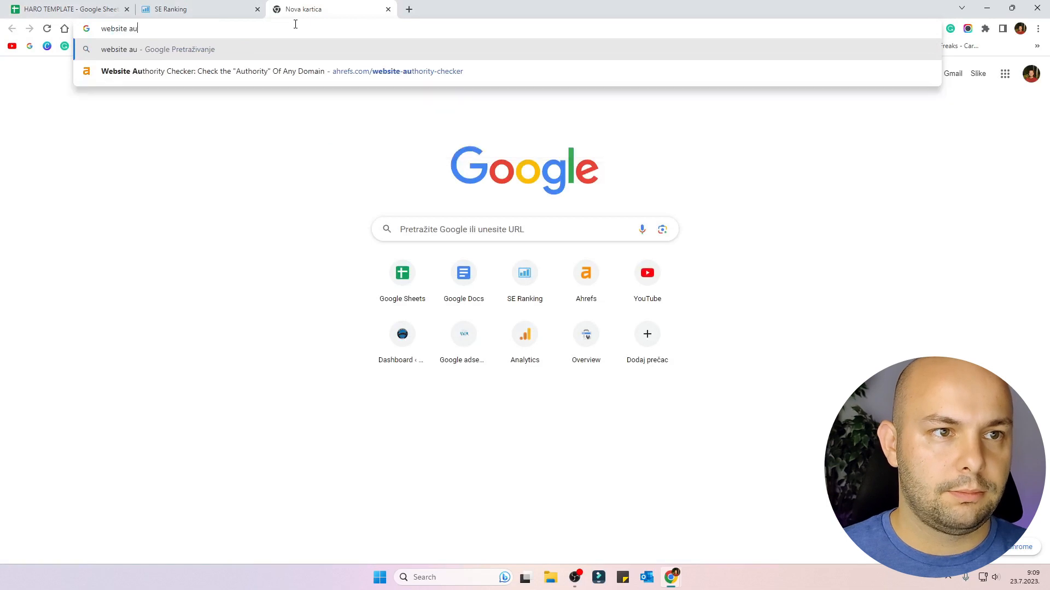
{"action": "key", "text": "Down"}
{"action": "key", "text": "Down"}
{"action": "key", "text": "Down"}
{"action": "key", "text": "Down"}
{"action": "key", "text": "Down"}
{"action": "key", "text": "Down"}
{"action": "key", "text": "Down"}
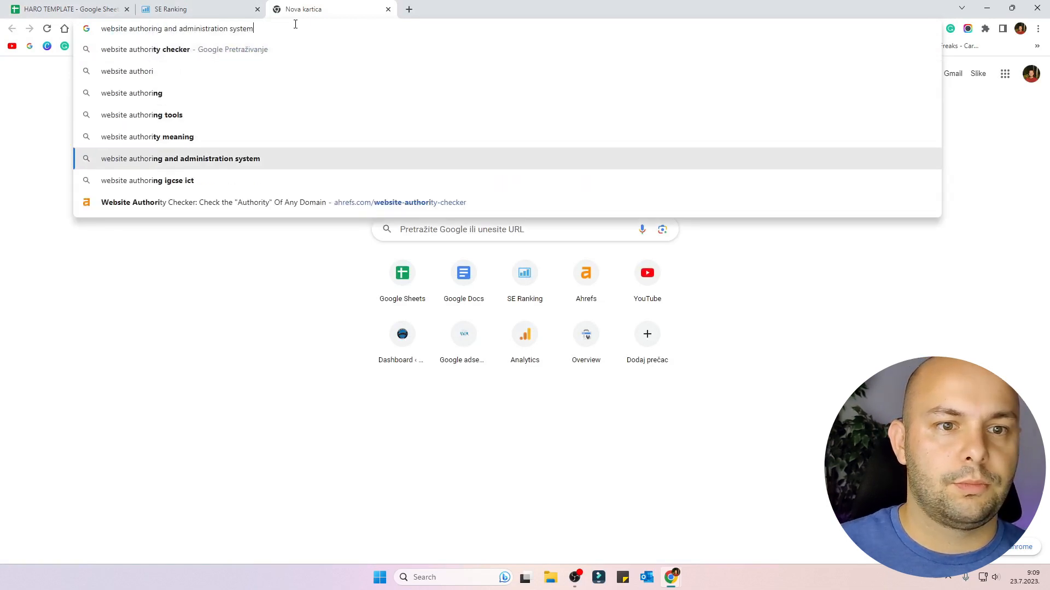
{"action": "key", "text": "Return"}
Step: Check the authority of homesandgardens.com
{"action": "left_click", "coordinate": [337, 330]}
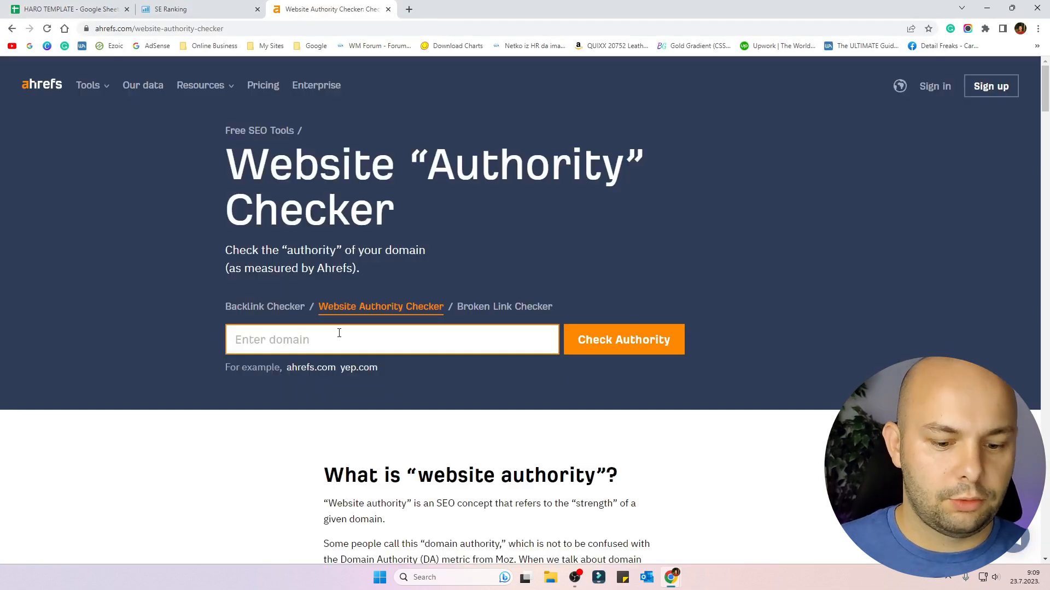
{"action": "type", "text": "homesandgardens.com"}
{"action": "key", "text": "Return"}
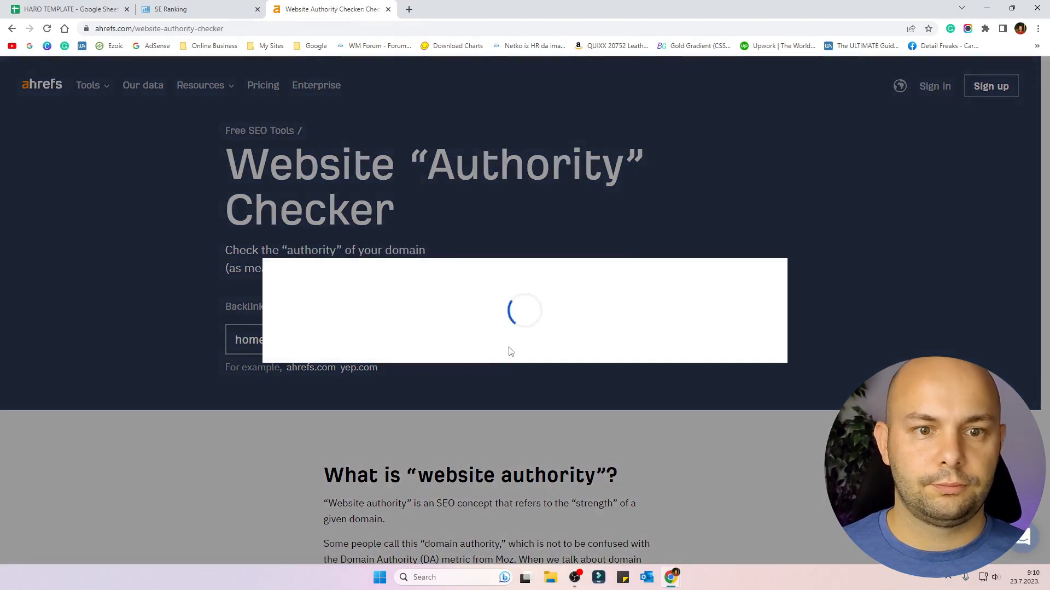
Step: Return to the HARO tracking sheet and enter 78 as the DR for the homesandgardens.com row
{"action": "left_click", "coordinate": [205, 9]}
{"action": "left_click", "coordinate": [71, 9]}
{"action": "left_click", "coordinate": [864, 140]}
{"action": "type", "text": "78"}
{"action": "key", "text": "Return"}
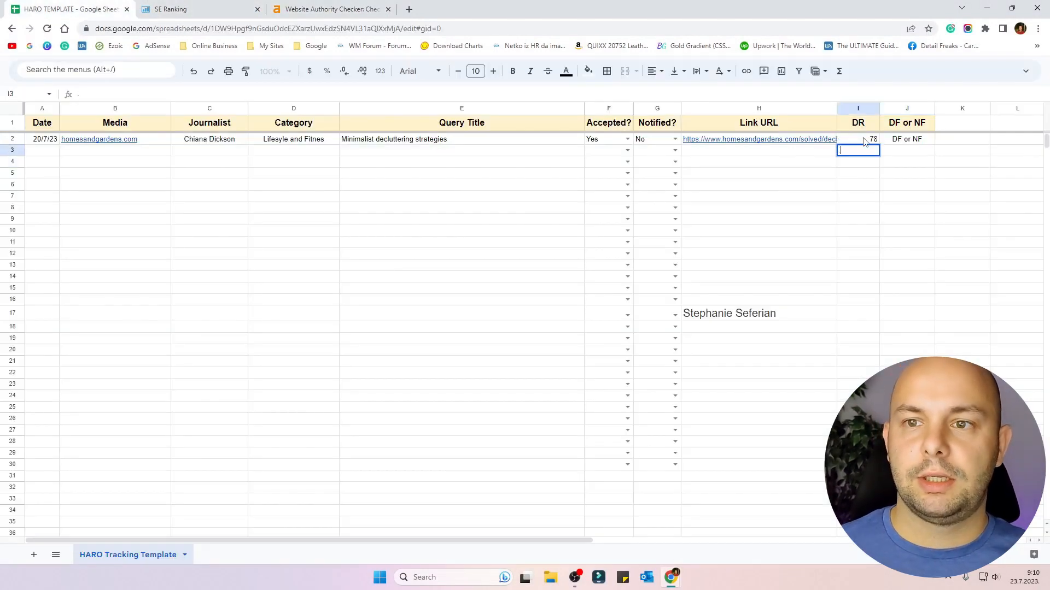
Step: Fill the whole homesandgardens.com row with light green to mark the accepted pitch
{"action": "left_click", "coordinate": [12, 139]}
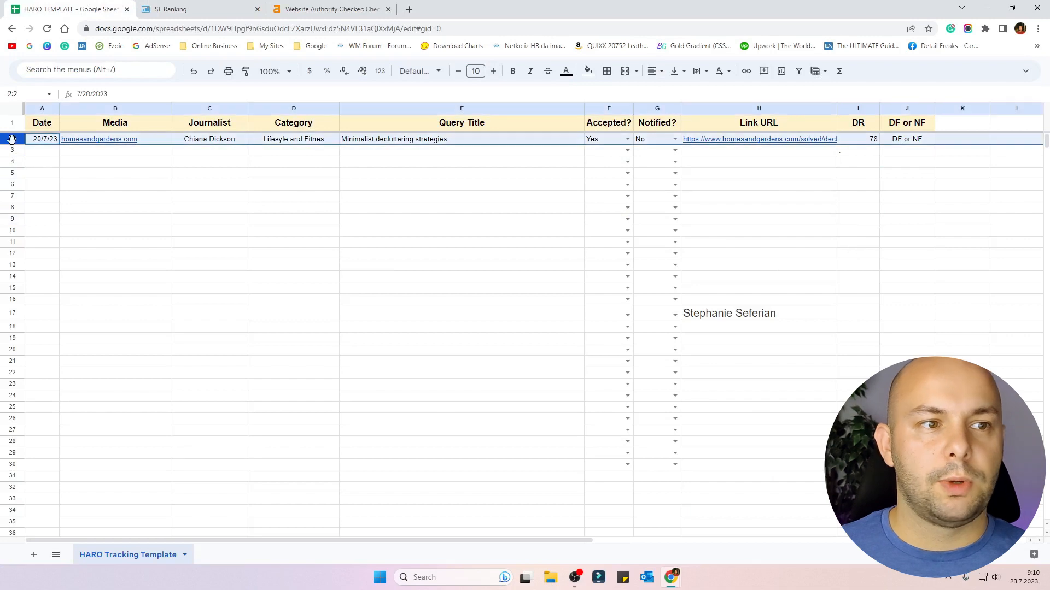
{"action": "left_click", "coordinate": [588, 71]}
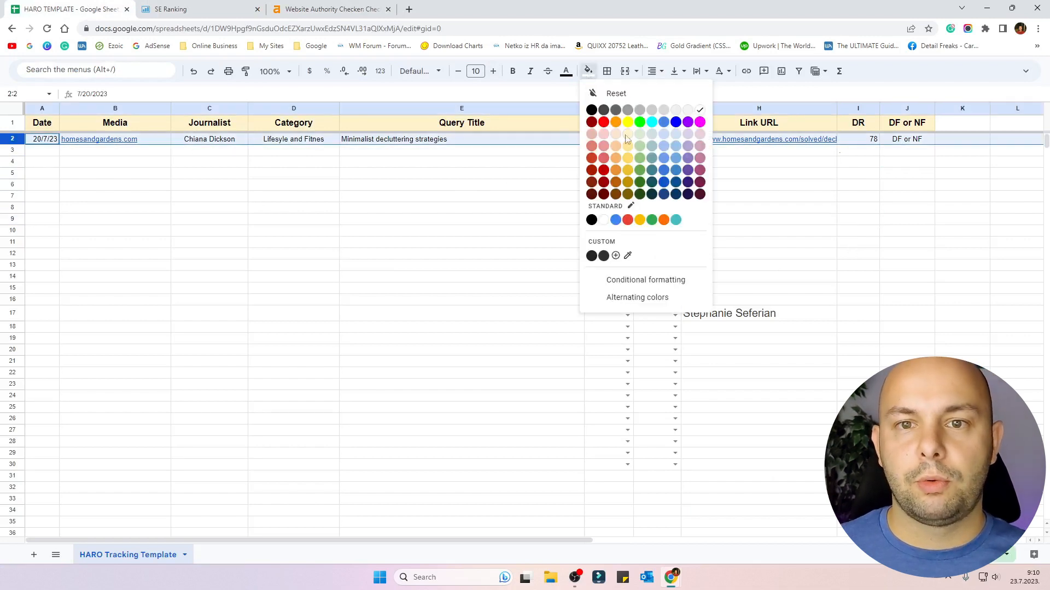
{"action": "left_click", "coordinate": [642, 158]}
{"action": "left_click", "coordinate": [827, 232]}
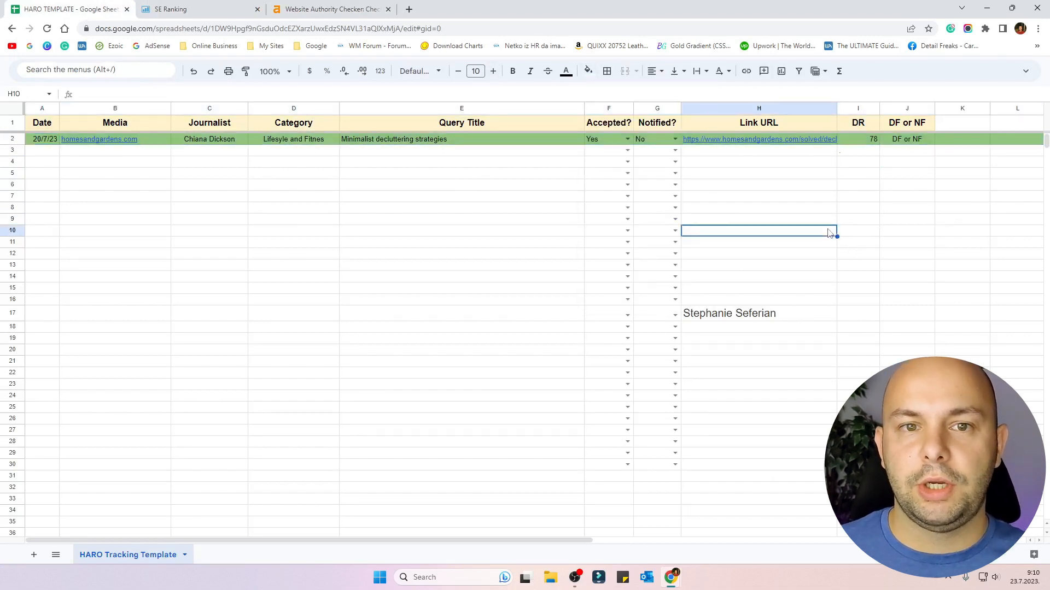
Step: Fill the whole empty row 3 with light red
{"action": "left_click", "coordinate": [11, 151]}
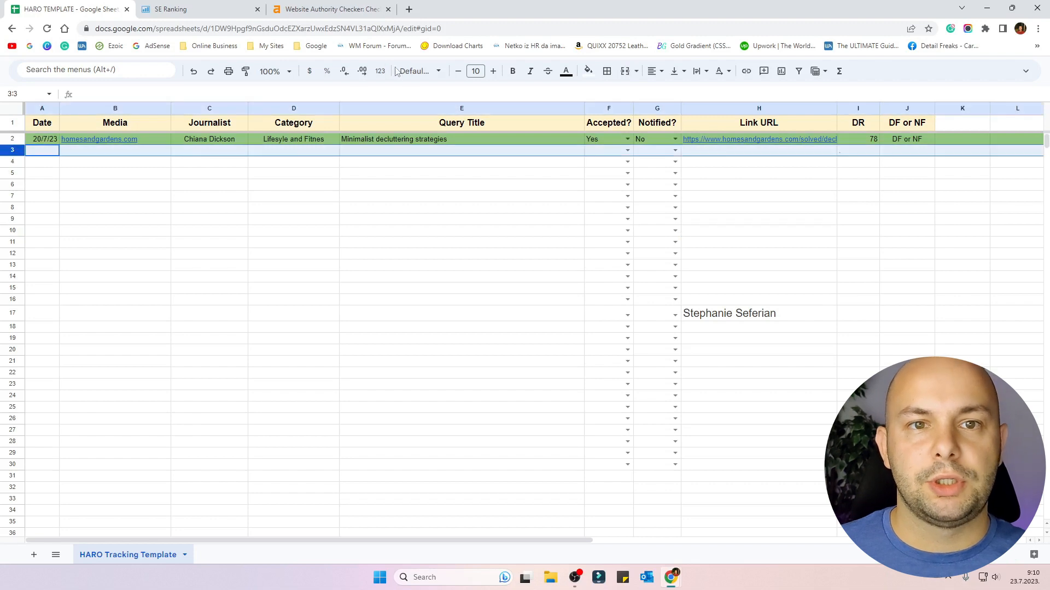
{"action": "left_click", "coordinate": [588, 70]}
{"action": "left_click", "coordinate": [603, 146]}
{"action": "left_click", "coordinate": [870, 234]}
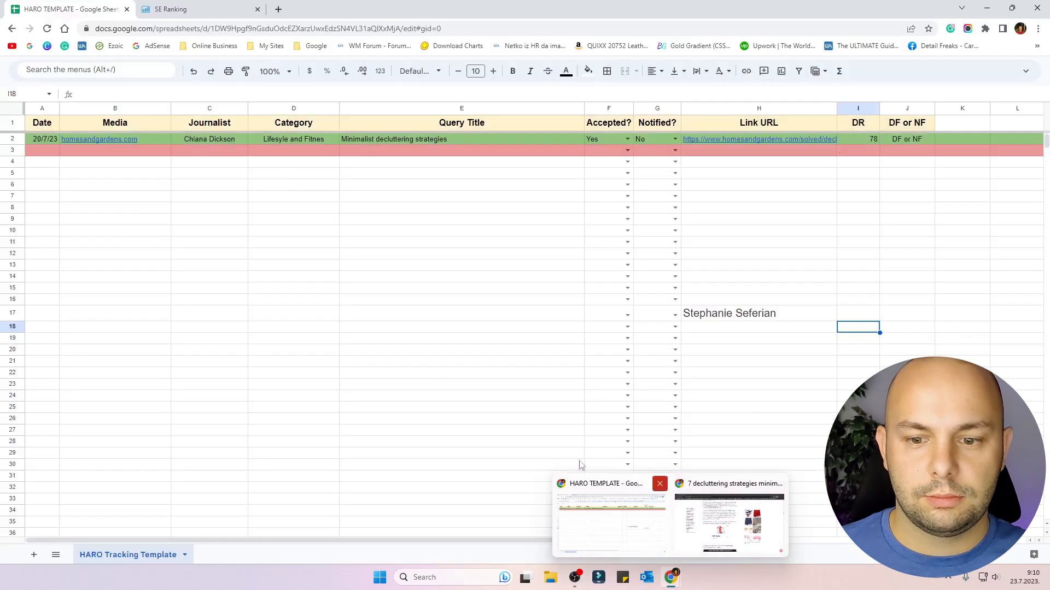
Step: Switch to the incognito window, open google.hr in a new tab and accept all cookies
{"action": "left_click", "coordinate": [729, 520]}
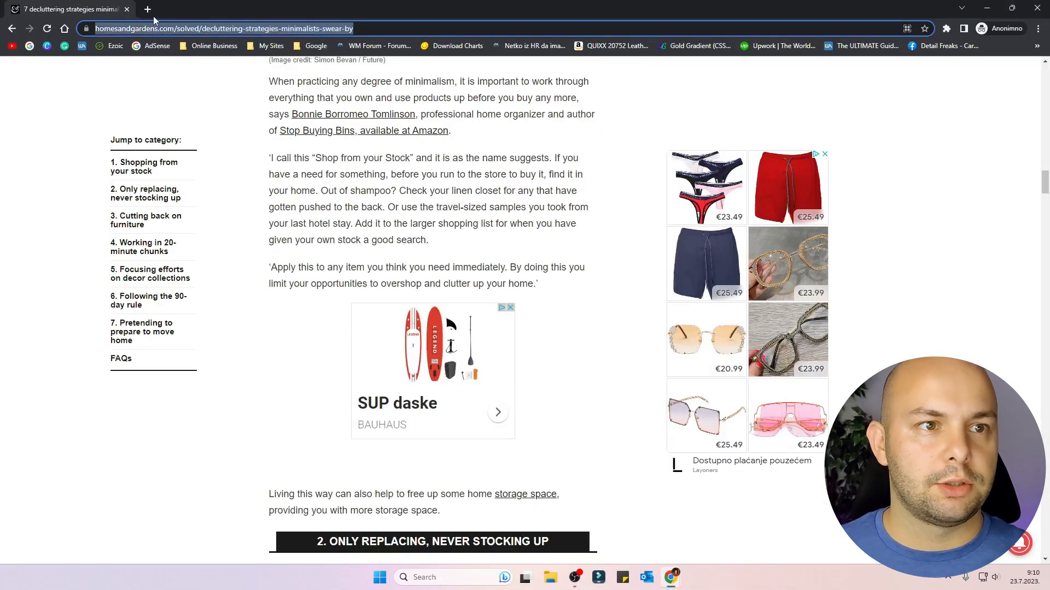
{"action": "key", "text": "ctrl+t"}
{"action": "type", "text": "google.hr"}
{"action": "key", "text": "Return"}
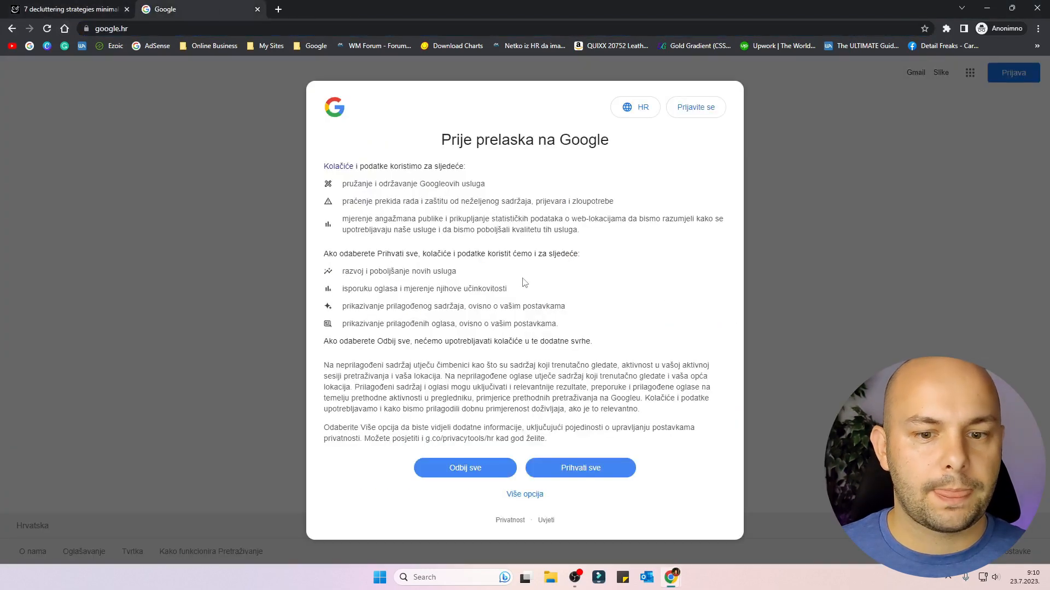
{"action": "left_click", "coordinate": [571, 469]}
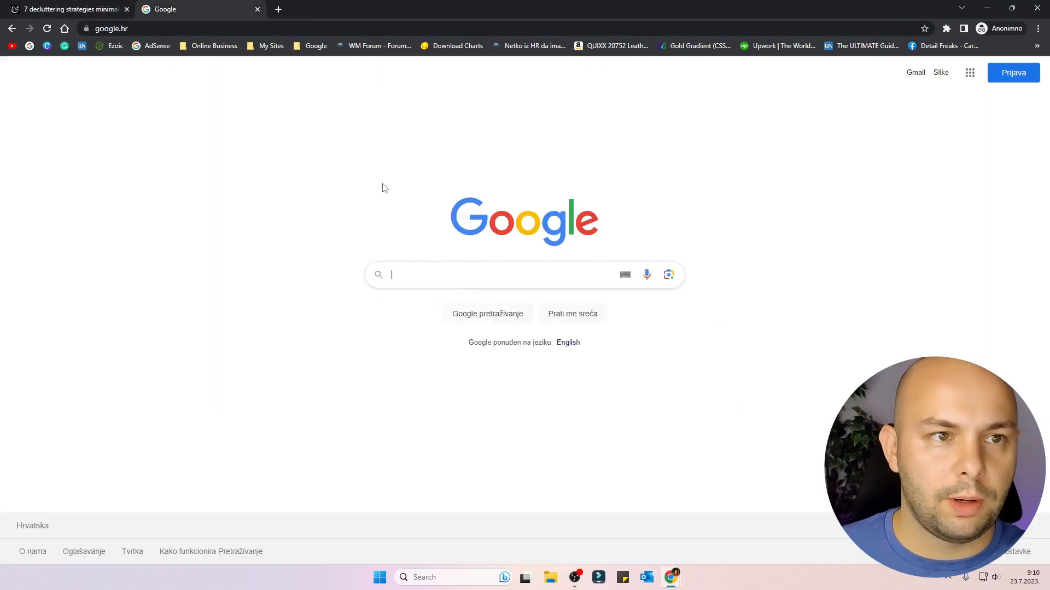
{"action": "left_click", "coordinate": [181, 27]}
{"action": "type", "text": "https://www.google.com"}
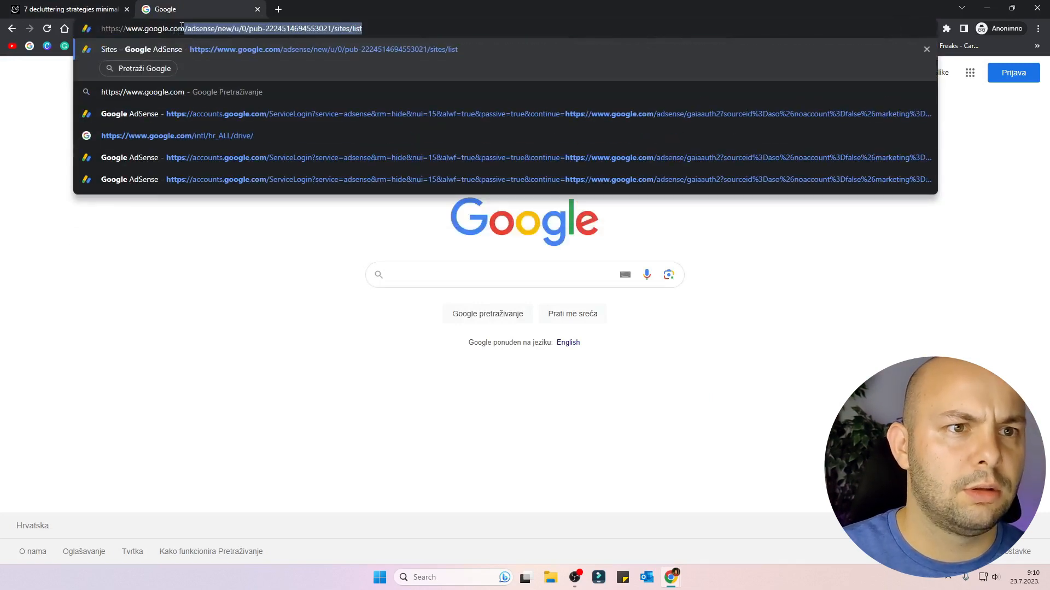
{"action": "key", "text": "Delete"}
{"action": "key", "text": "Return"}
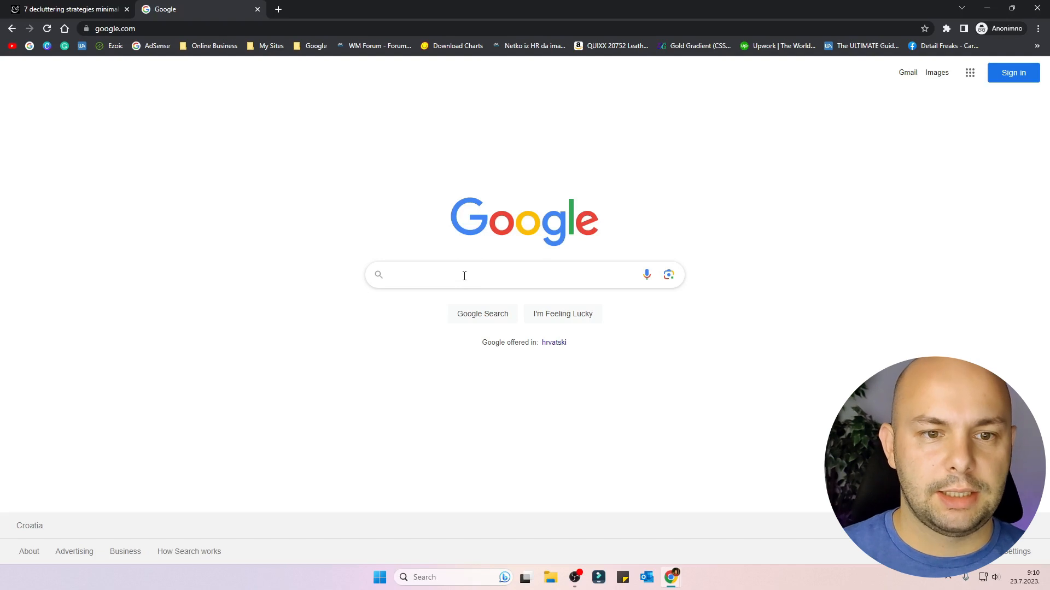
Step: Begin the Google query with site:homesandgardens.com followed by an opening quotation mark
{"action": "type", "text": "site:"}
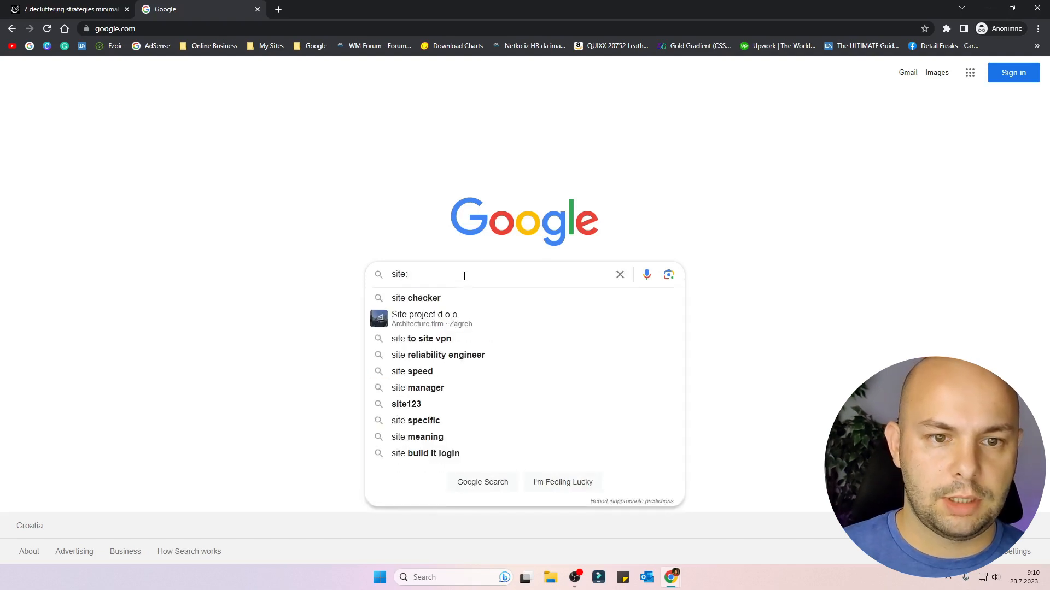
{"action": "type", "text": "homesandgardens.com \""}
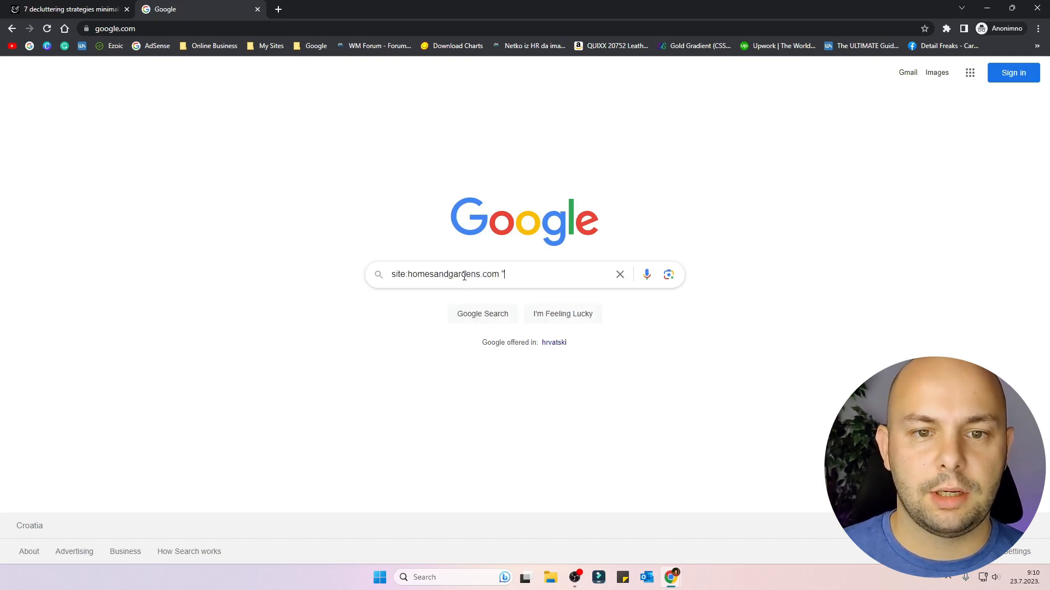
{"action": "type", "text": "https://www.homesandgardens.com/solved/decluttering-strategies-minimalists-swear-by"}
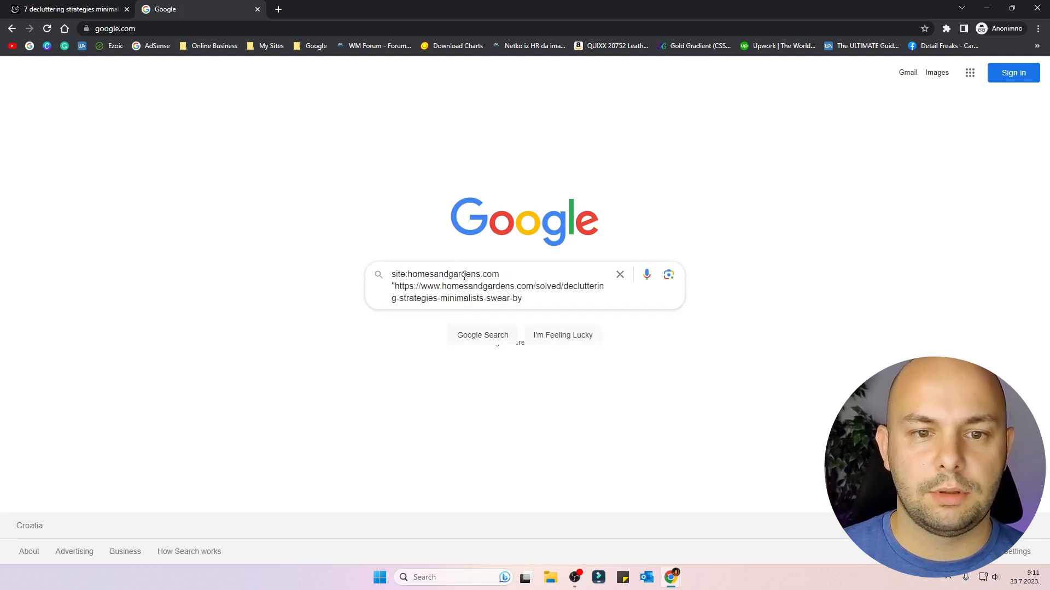
{"action": "key", "text": "BackSpace"}
{"action": "key", "text": "BackSpace"}
{"action": "key", "text": "BackSpace"}
{"action": "key", "text": "BackSpace"}
{"action": "key", "text": "BackSpace"}
{"action": "key", "text": "BackSpace"}
{"action": "key", "text": "BackSpace"}
{"action": "key", "text": "BackSpace"}
{"action": "key", "text": "BackSpace"}
{"action": "key", "text": "BackSpace"}
{"action": "key", "text": "BackSpace"}
{"action": "key", "text": "BackSpace"}
{"action": "key", "text": "BackSpace"}
{"action": "key", "text": "BackSpace"}
{"action": "key", "text": "BackSpace"}
{"action": "key", "text": "BackSpace"}
{"action": "key", "text": "BackSpace"}
{"action": "key", "text": "BackSpace"}
{"action": "key", "text": "BackSpace"}
{"action": "key", "text": "BackSpace"}
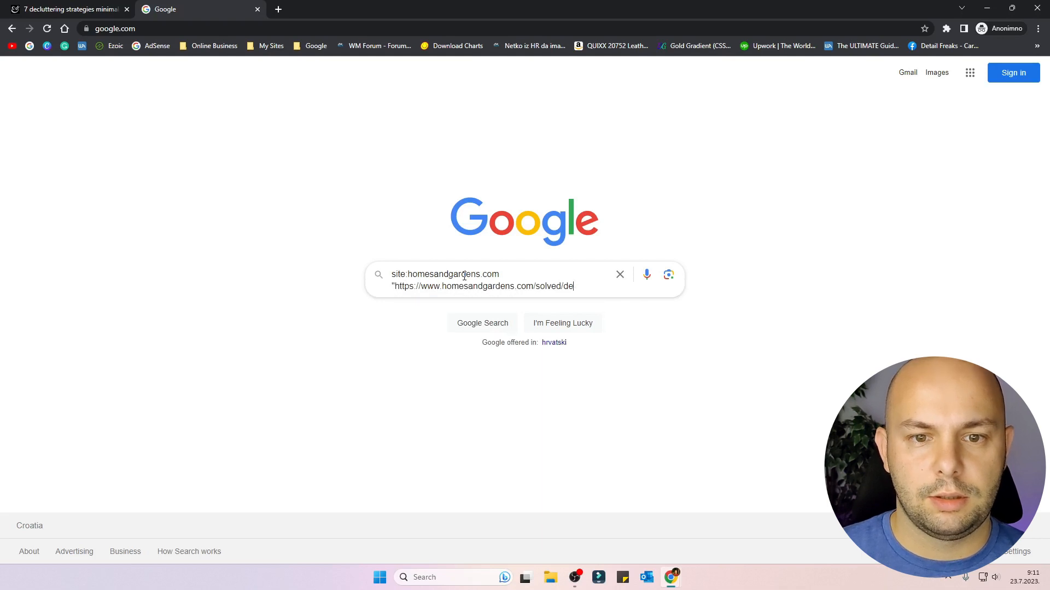
{"action": "key", "text": "BackSpace"}
{"action": "key", "text": "BackSpace"}
{"action": "key", "text": "BackSpace"}
{"action": "key", "text": "BackSpace"}
{"action": "key", "text": "BackSpace"}
{"action": "key", "text": "BackSpace"}
{"action": "key", "text": "BackSpace"}
{"action": "key", "text": "BackSpace"}
{"action": "key", "text": "BackSpace"}
{"action": "key", "text": "BackSpace"}
{"action": "key", "text": "BackSpace"}
{"action": "key", "text": "BackSpace"}
{"action": "key", "text": "BackSpace"}
{"action": "key", "text": "BackSpace"}
{"action": "key", "text": "BackSpace"}
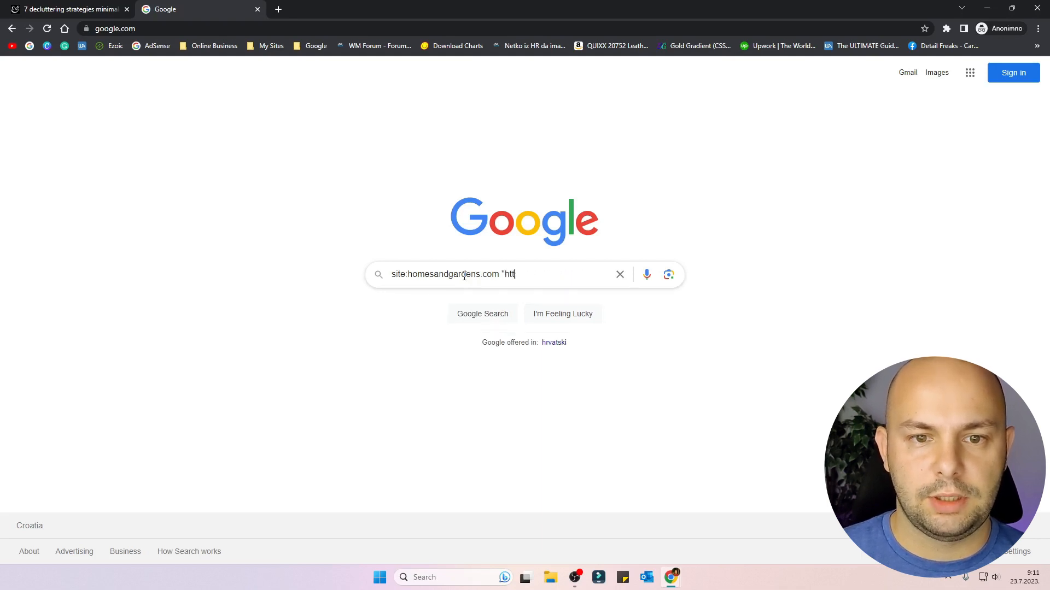
Step: Complete the site:homesandgardens.com query with the source's full name in quotation marks, checking it in the tracking sheet, and run the search
{"action": "type", "text": "anie"}
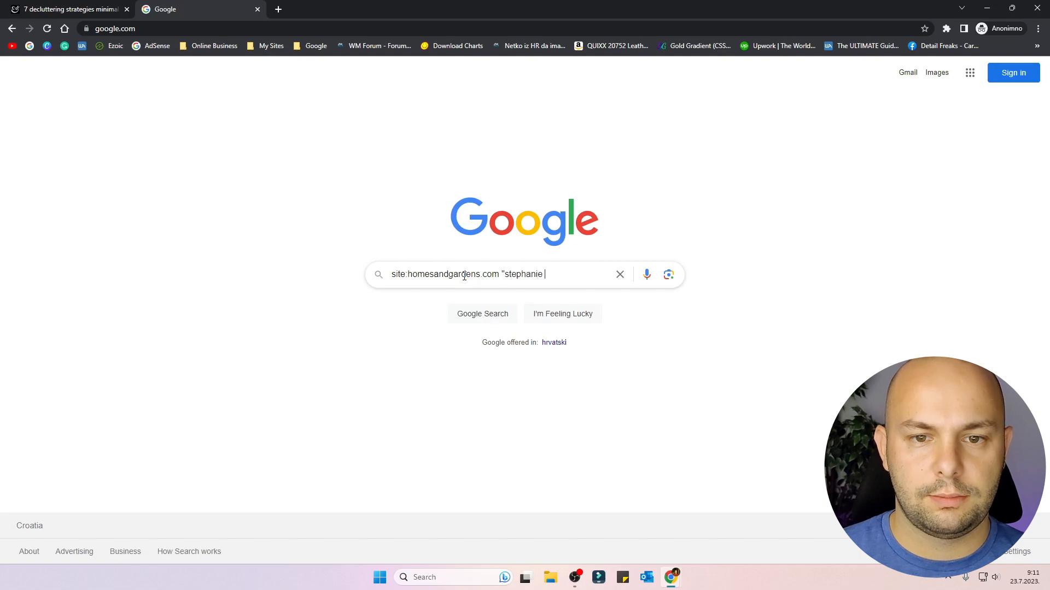
{"action": "mouse_move", "coordinate": [671, 577]}
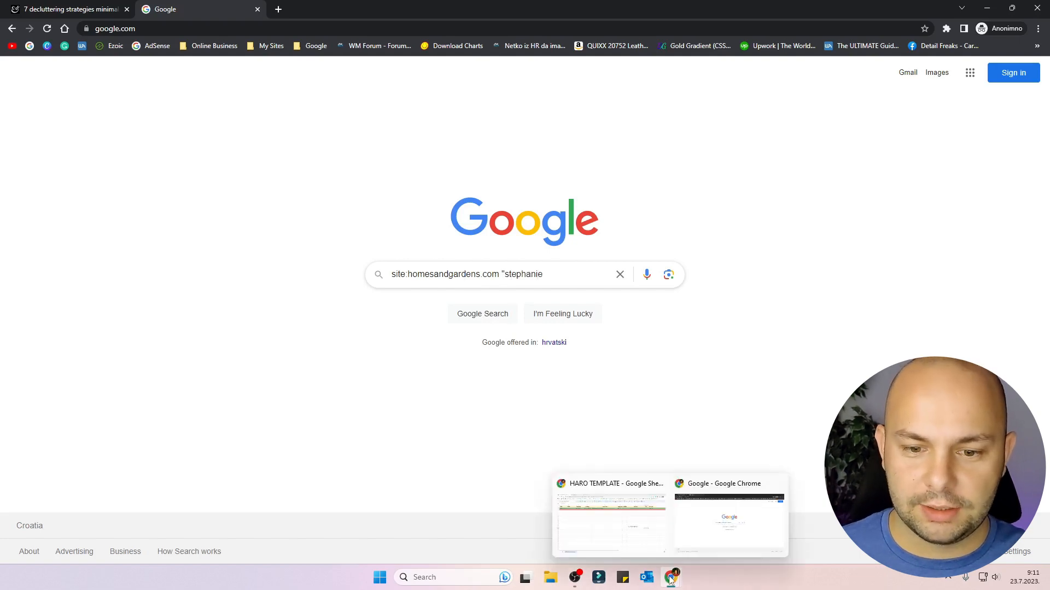
{"action": "left_click", "coordinate": [664, 510]}
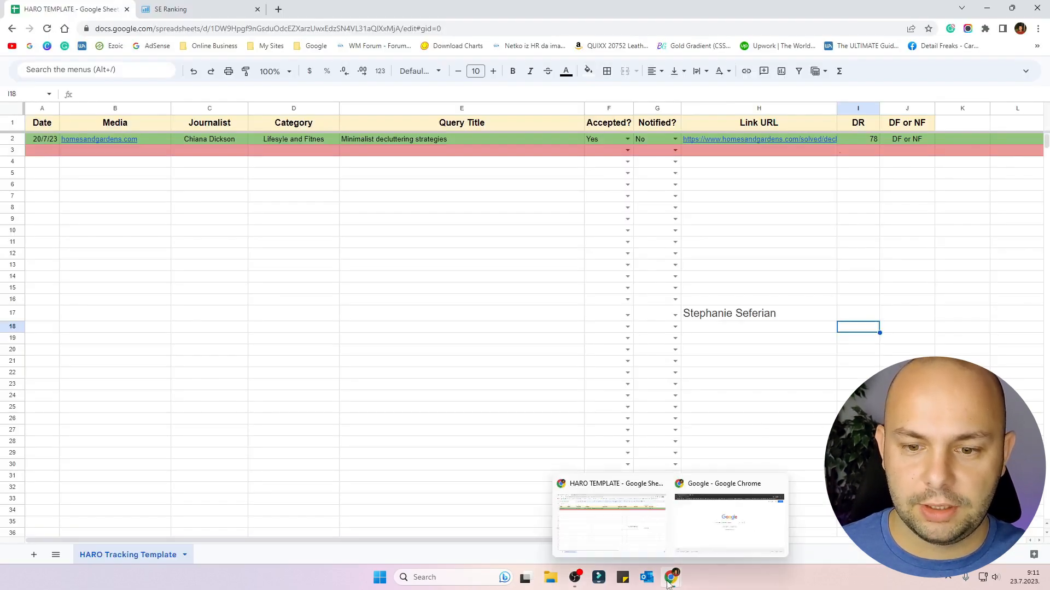
{"action": "left_click", "coordinate": [739, 540]}
{"action": "type", "text": "seferian\""}
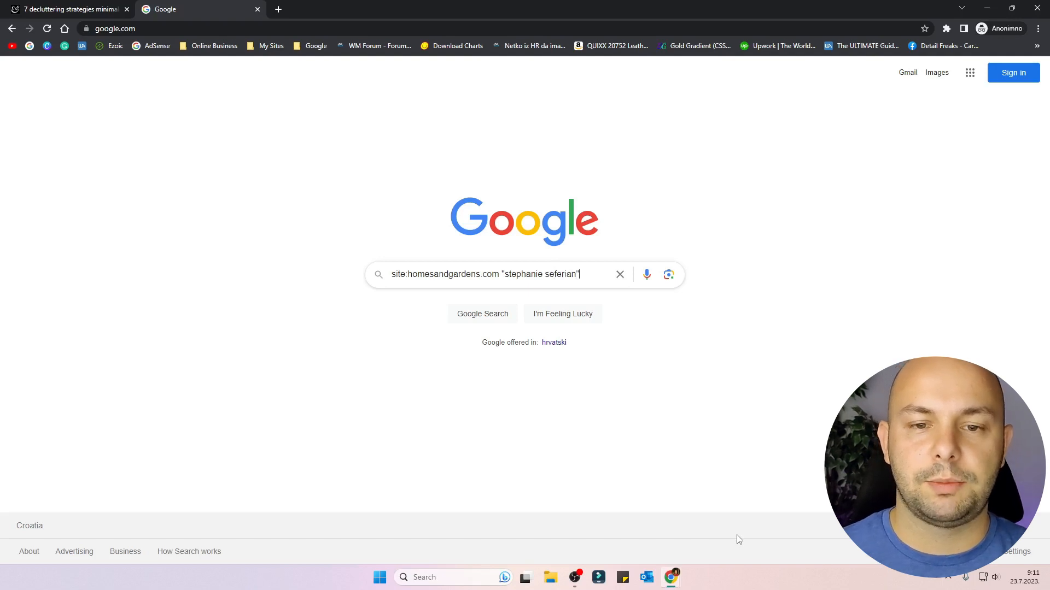
{"action": "key", "text": "Return"}
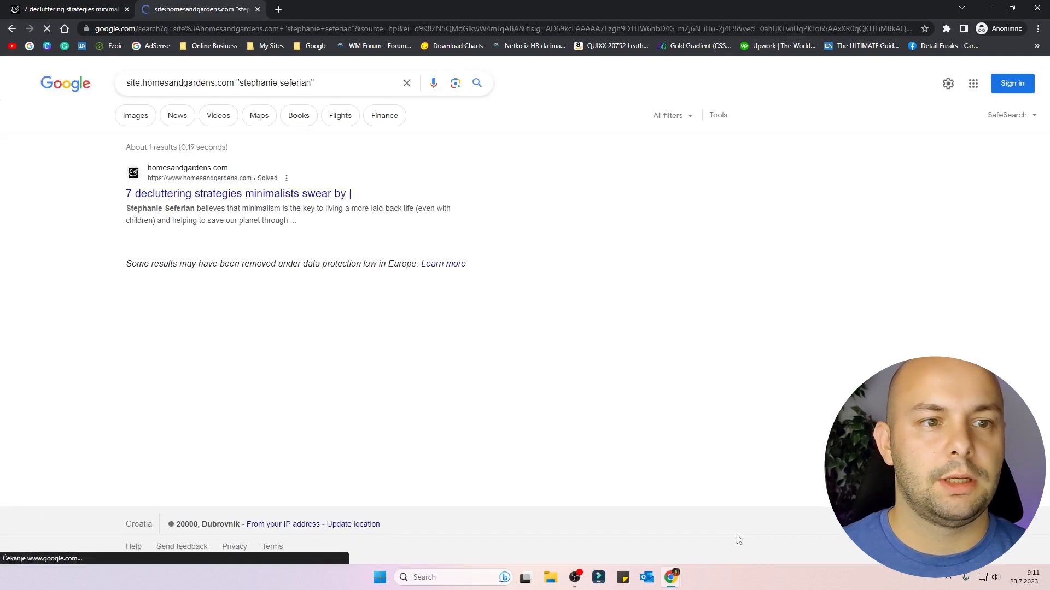
{"action": "left_click_drag", "start_coordinate": [312, 264], "coordinate": [128, 165]}
{"action": "left_click", "coordinate": [649, 288]}
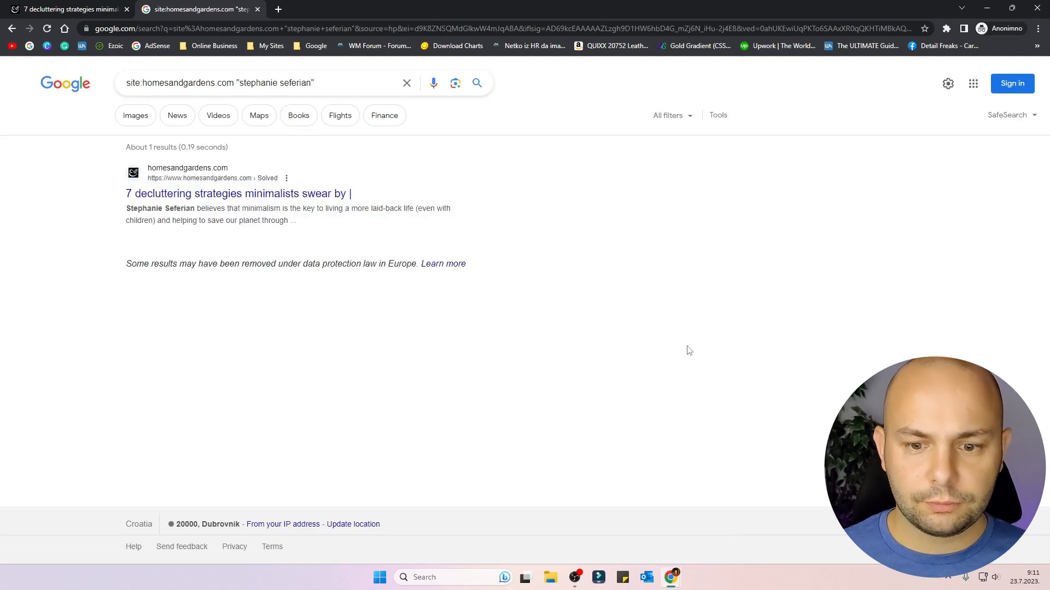
Step: Return to the HARO tracking sheet and copy the journalist's name from the homesandgardens.com row
{"action": "mouse_move", "coordinate": [671, 579]}
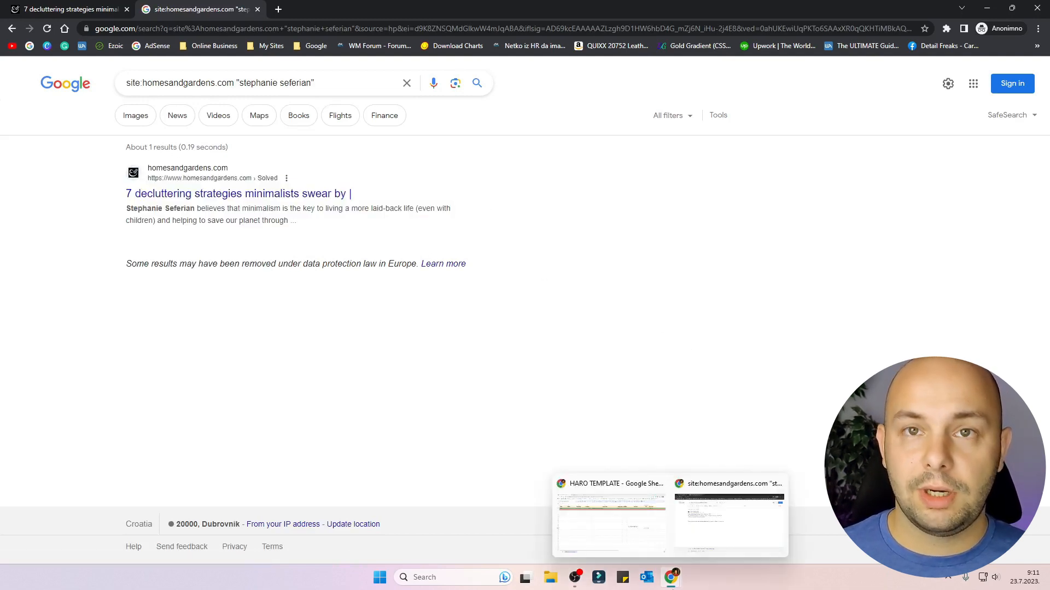
{"action": "left_click", "coordinate": [611, 519]}
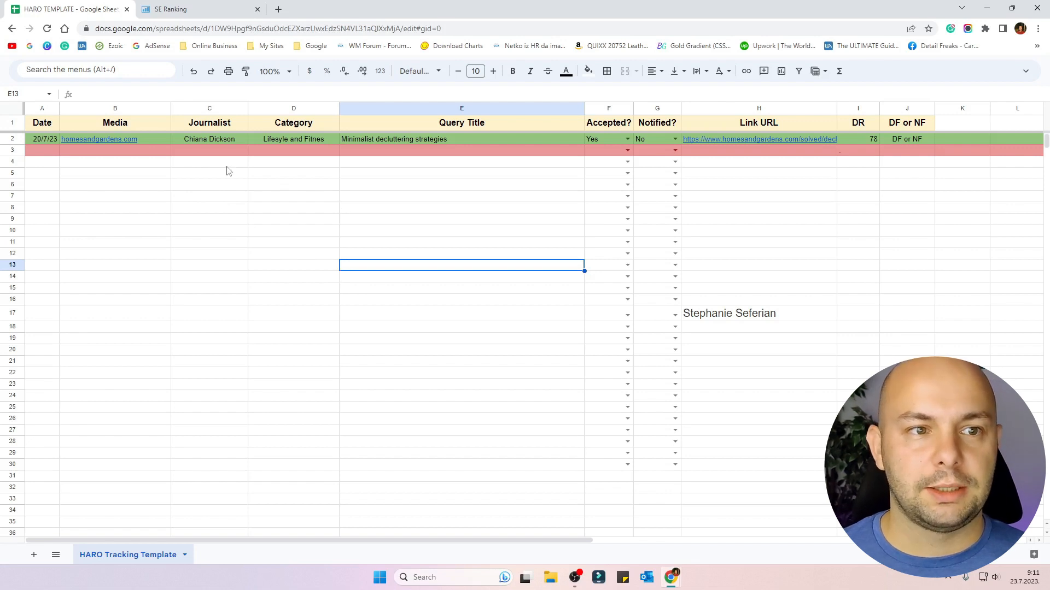
{"action": "left_click", "coordinate": [220, 139]}
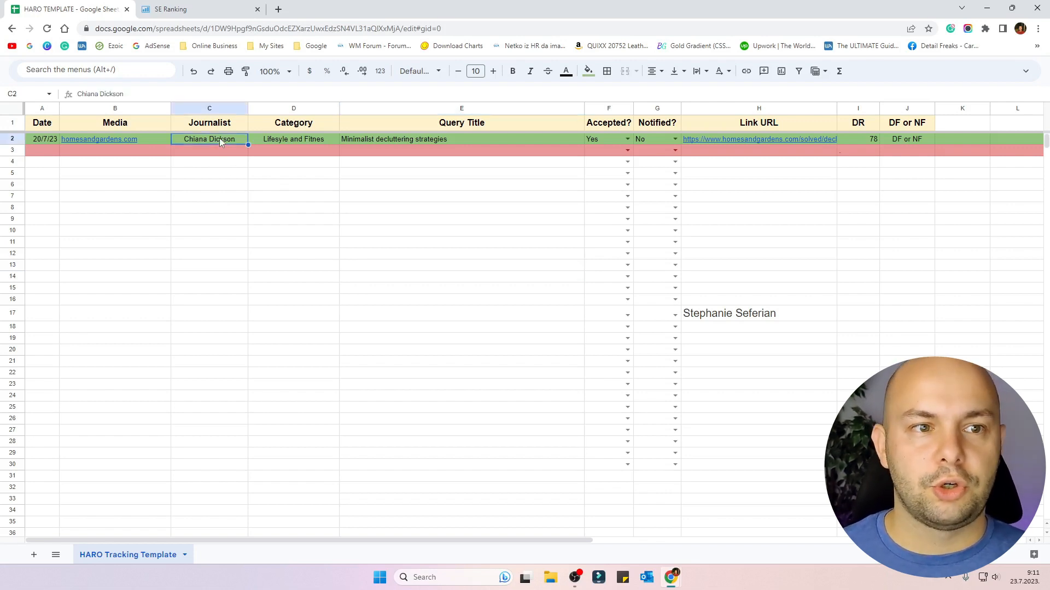
{"action": "key", "text": "ctrl+c"}
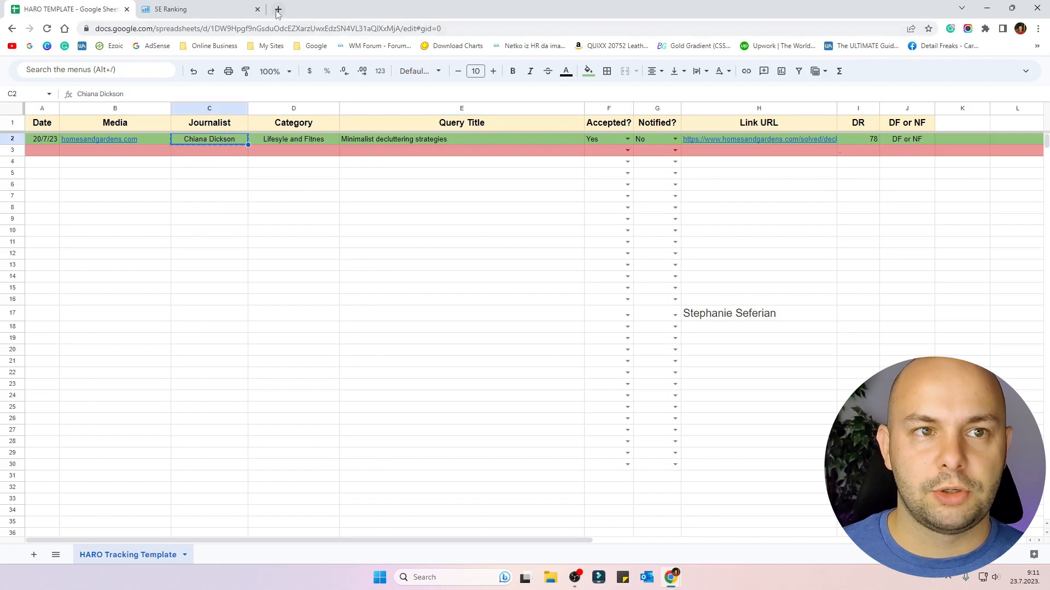
Step: Search in a new tab for the journalist's name plus "homes and gardens", and open the author page to view the latest articles
{"action": "left_click", "coordinate": [278, 10]}
{"action": "left_click", "coordinate": [306, 30]}
{"action": "type", "text": "chiana dick"}
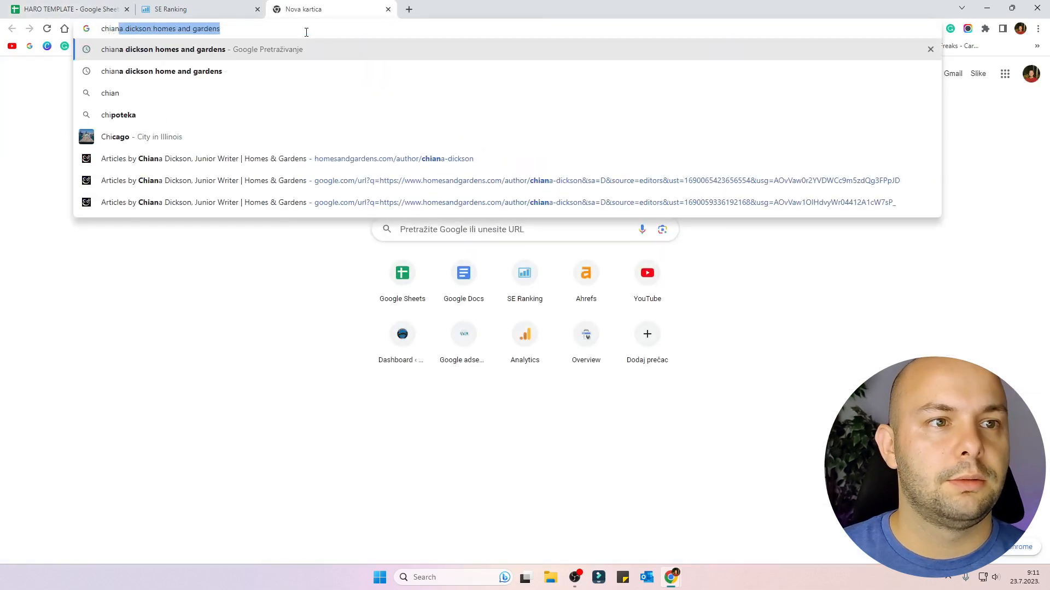
{"action": "type", "text": "son ho"}
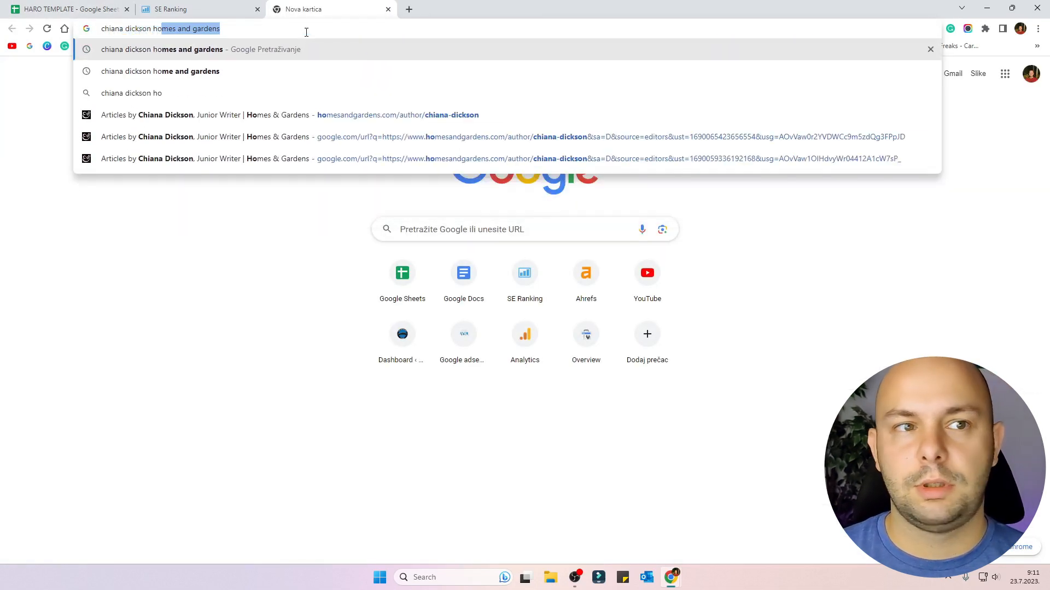
{"action": "type", "text": "mes and gardens"}
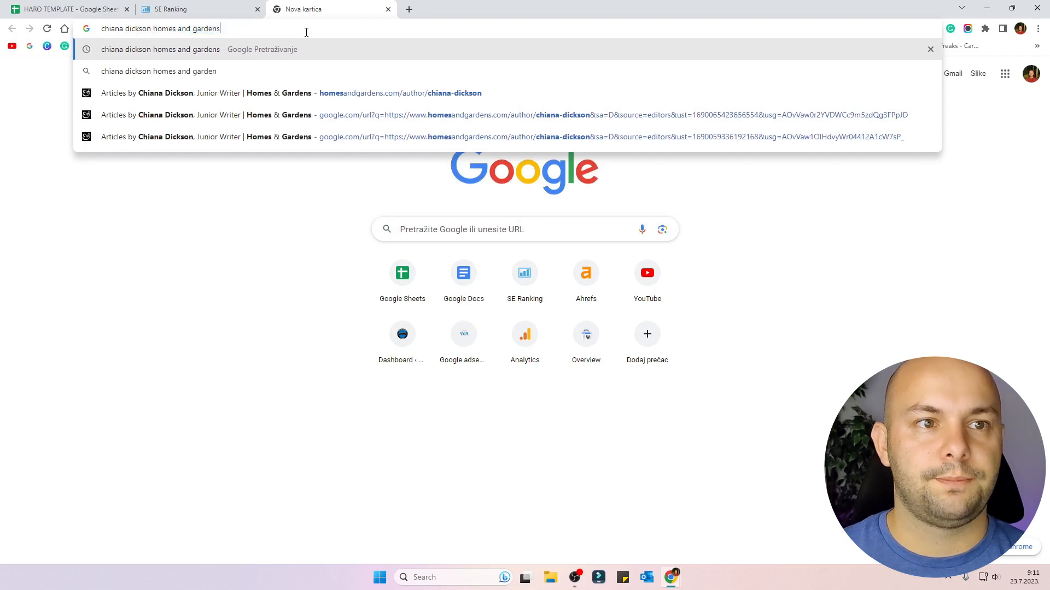
{"action": "key", "text": "Return"}
{"action": "left_click", "coordinate": [241, 193]}
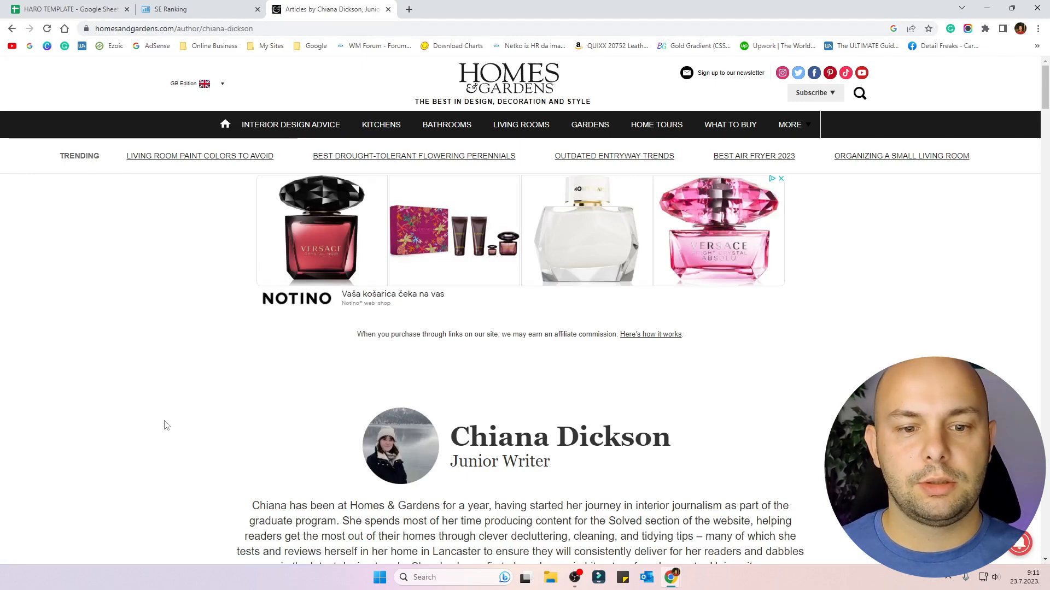
{"action": "scroll", "coordinate": [152, 447], "scroll_direction": "down", "scroll_amount": 10}
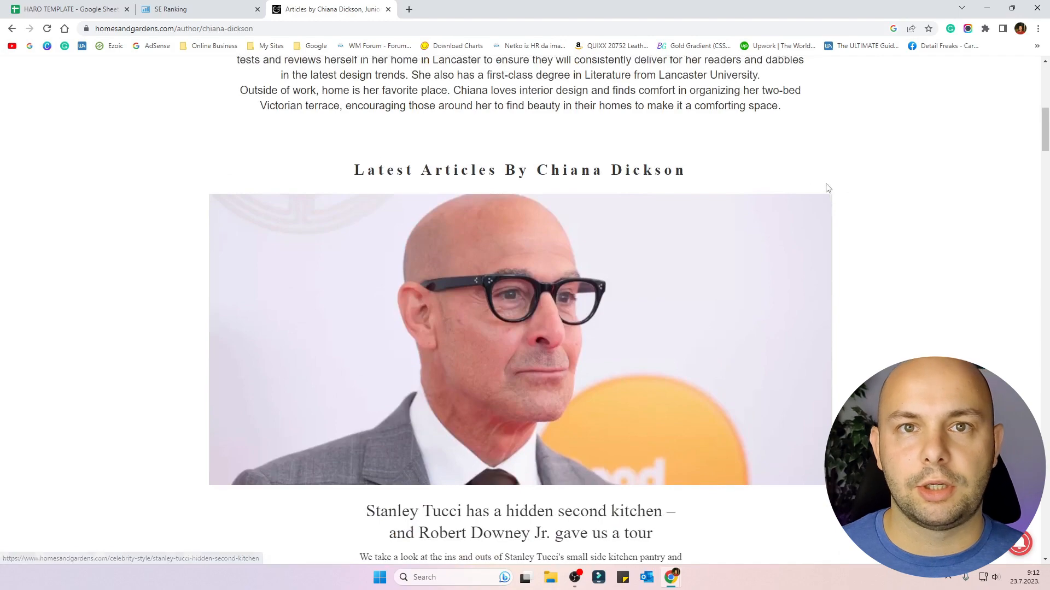
Step: Copy the author page's URL and link the journalist's name in the homesandgardens.com row of the HARO tracking sheet to it
{"action": "scroll", "coordinate": [180, 346], "scroll_direction": "down", "scroll_amount": 12}
{"action": "scroll", "coordinate": [1048, 282], "scroll_direction": "up", "scroll_amount": 20}
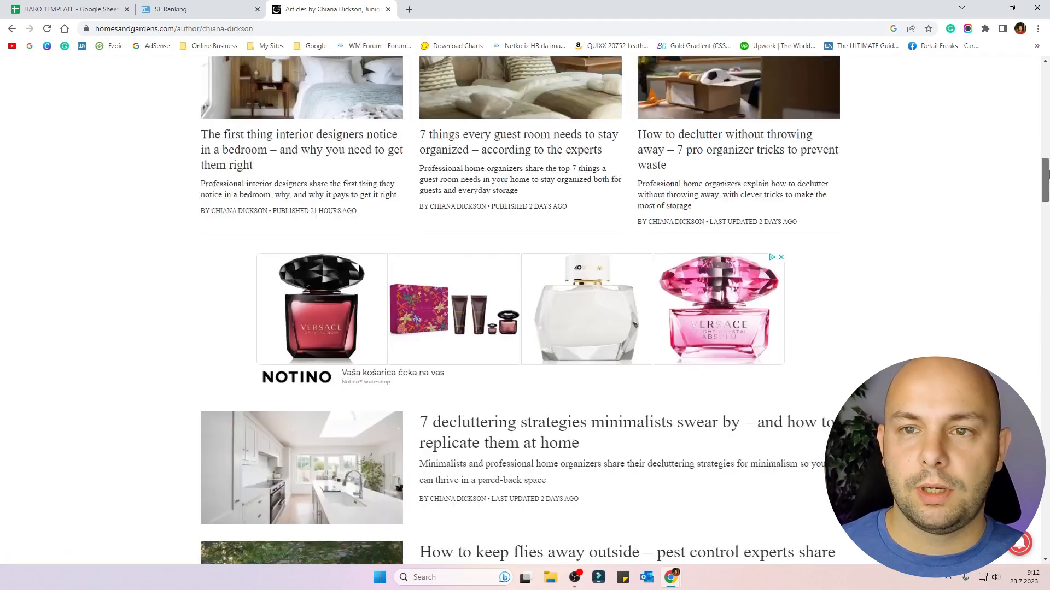
{"action": "left_click", "coordinate": [233, 29]}
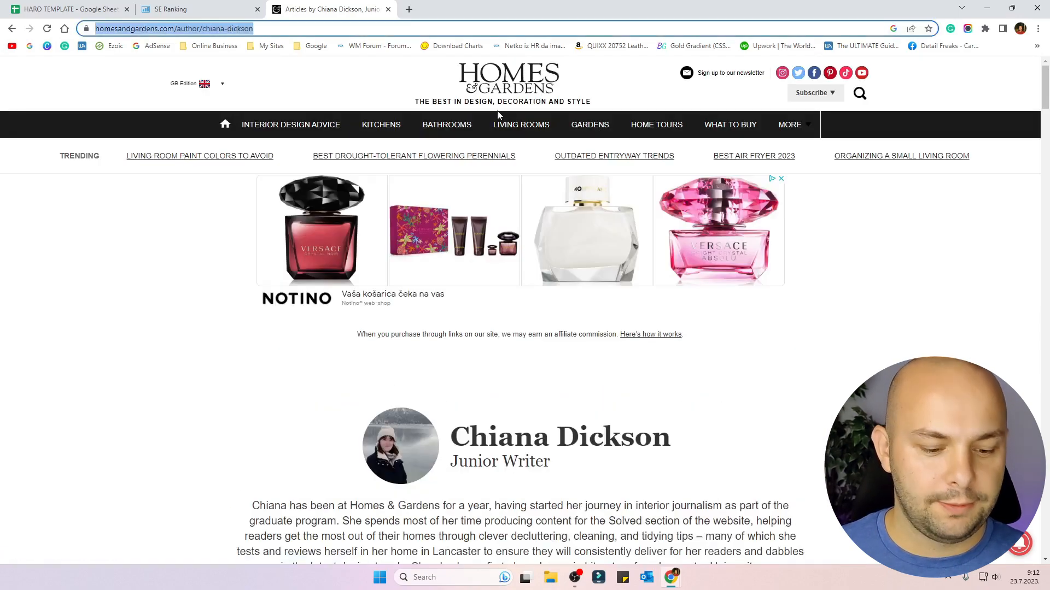
{"action": "left_click", "coordinate": [54, 9]}
{"action": "left_click", "coordinate": [200, 138]}
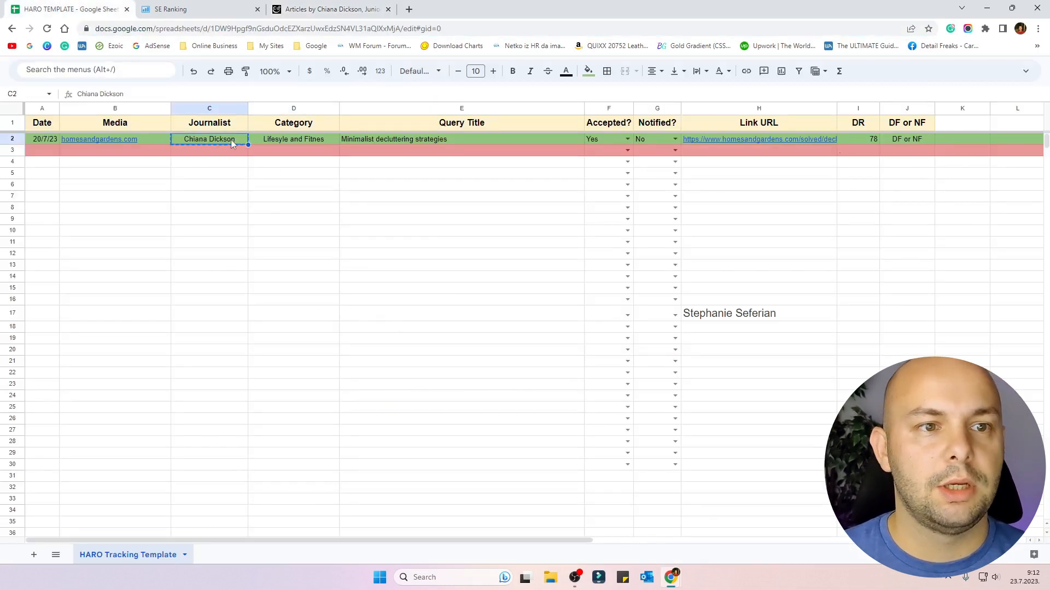
{"action": "key", "text": "ctrl+k"}
{"action": "key", "text": "ctrl+v"}
{"action": "key", "text": "Return"}
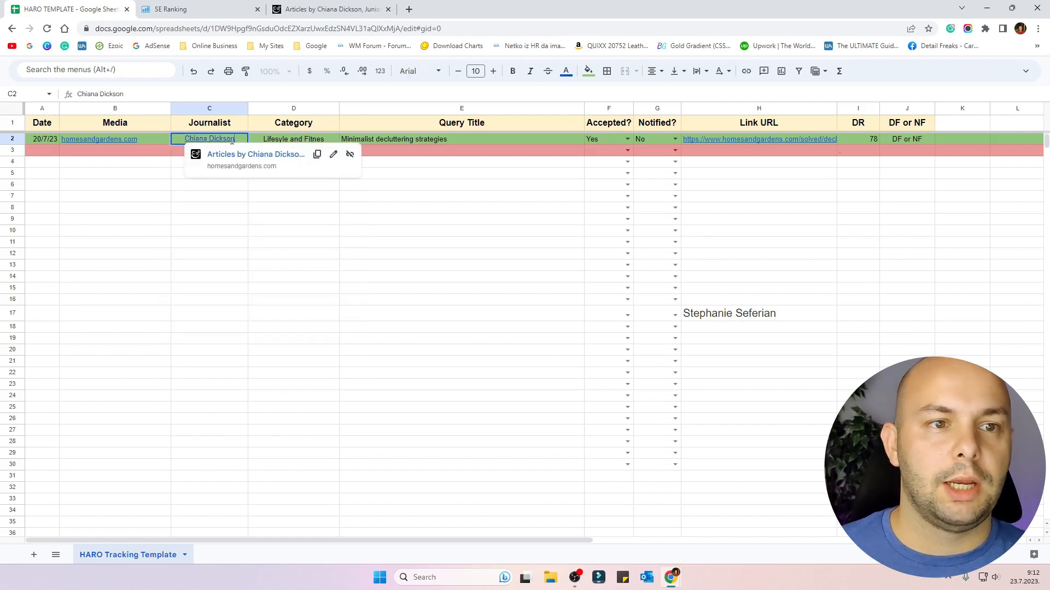
{"action": "left_click", "coordinate": [462, 384]}
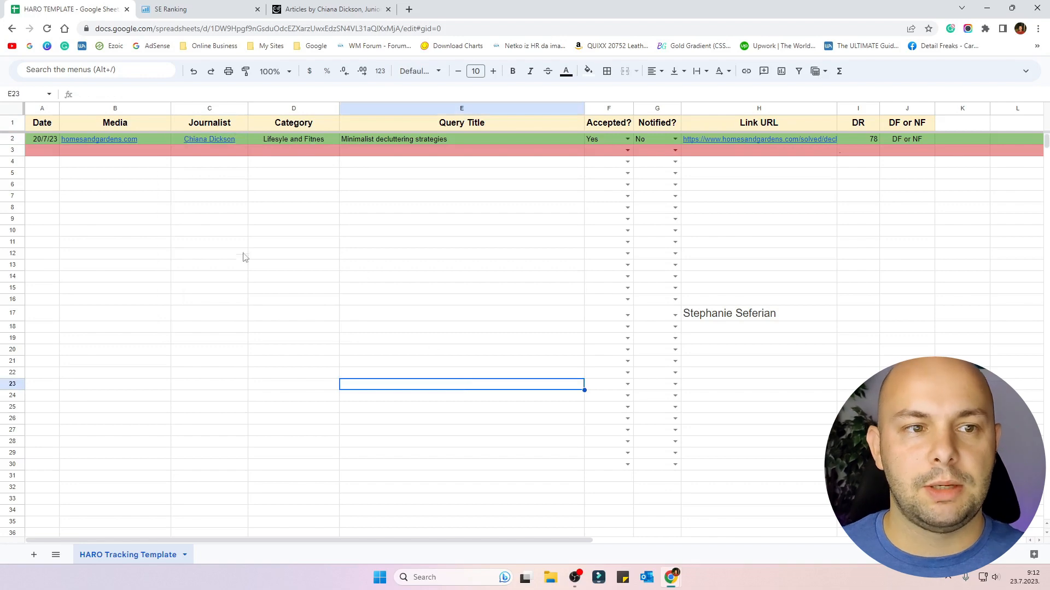
Step: Open the author page from the journalist's linked name in the sheet and look through the latest articles
{"action": "left_click", "coordinate": [230, 140]}
{"action": "left_click", "coordinate": [260, 163]}
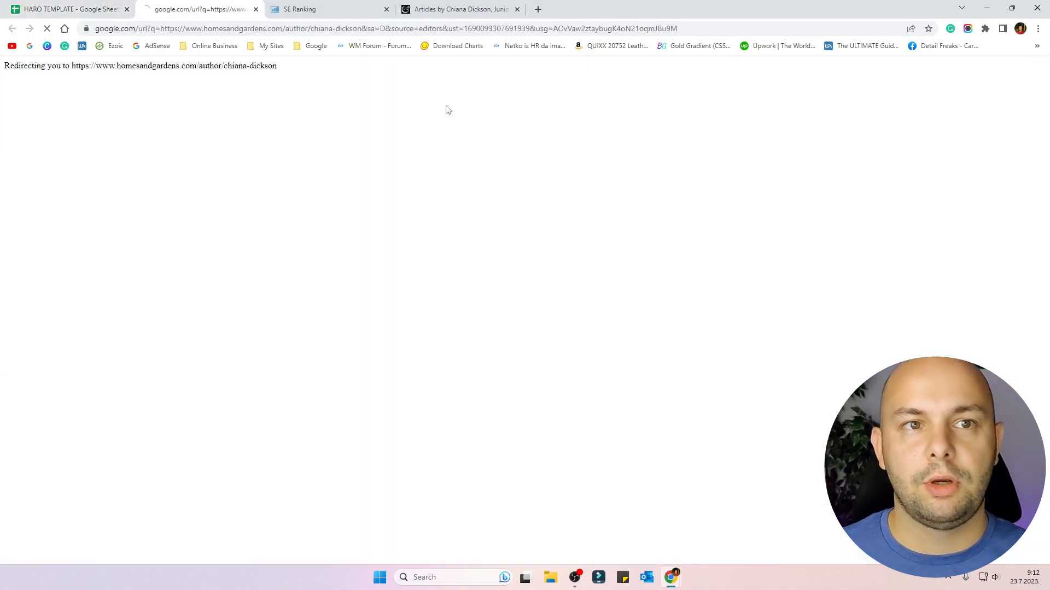
{"action": "scroll", "coordinate": [727, 315], "scroll_direction": "down", "scroll_amount": 15}
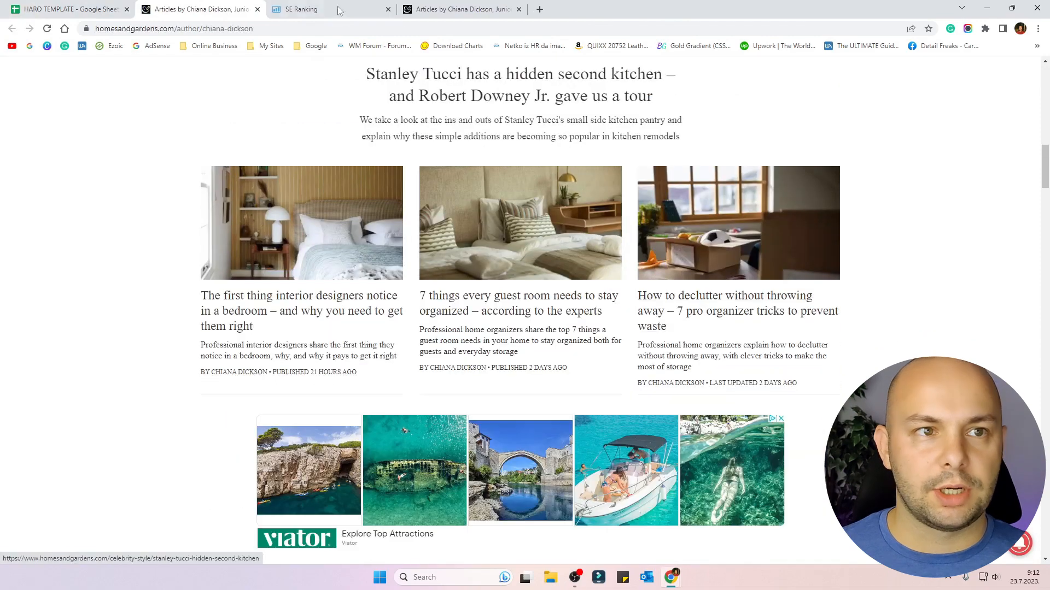
Step: Return to the tracking sheet and review the query title in the homesandgardens.com row
{"action": "left_click", "coordinate": [100, 8]}
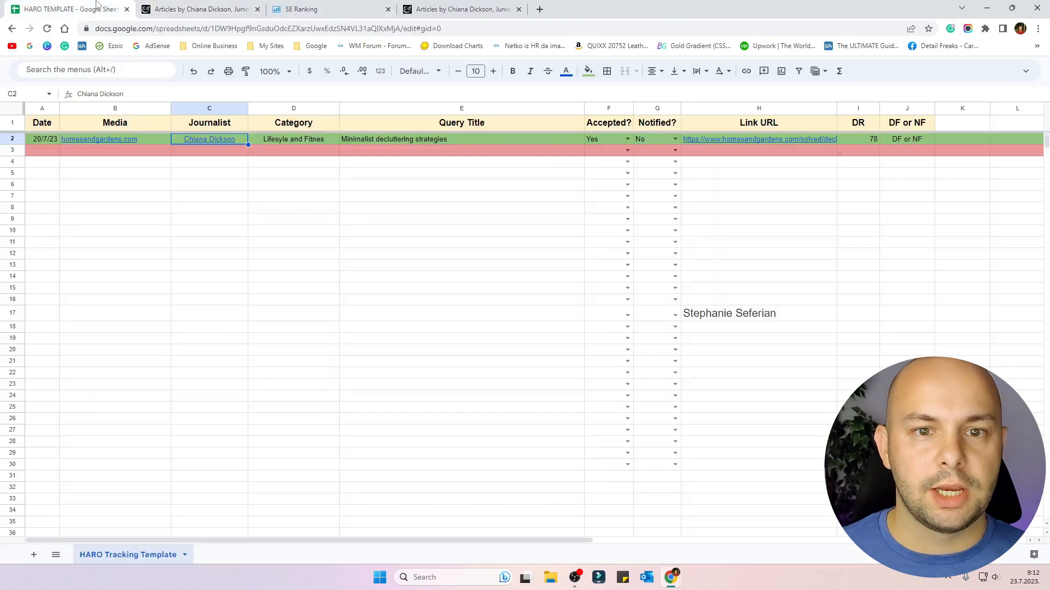
{"action": "left_click", "coordinate": [495, 228]}
{"action": "left_click", "coordinate": [433, 141]}
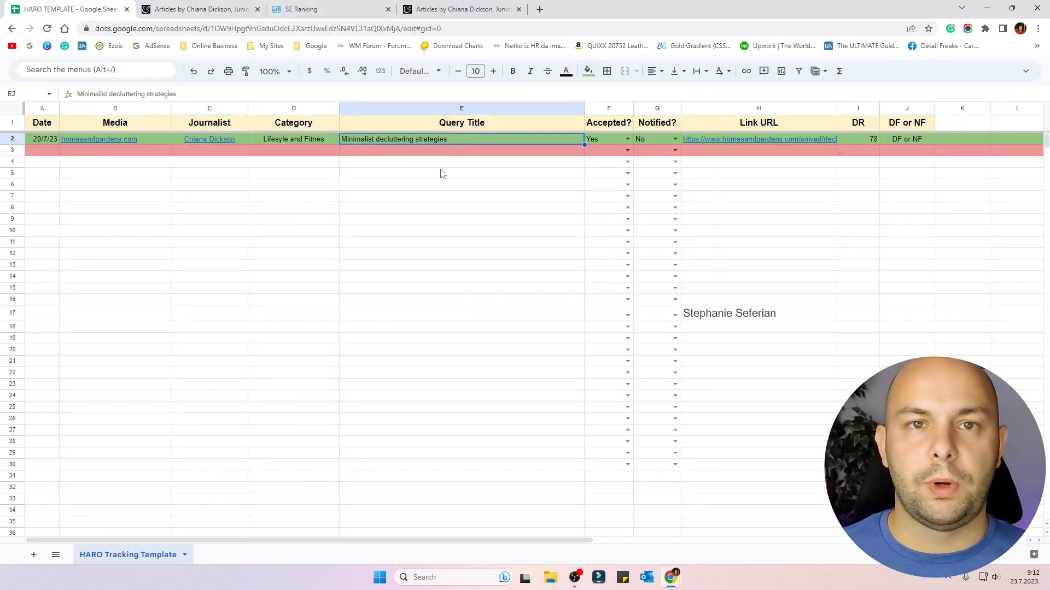
{"action": "left_click", "coordinate": [440, 173]}
{"action": "left_click", "coordinate": [441, 139]}
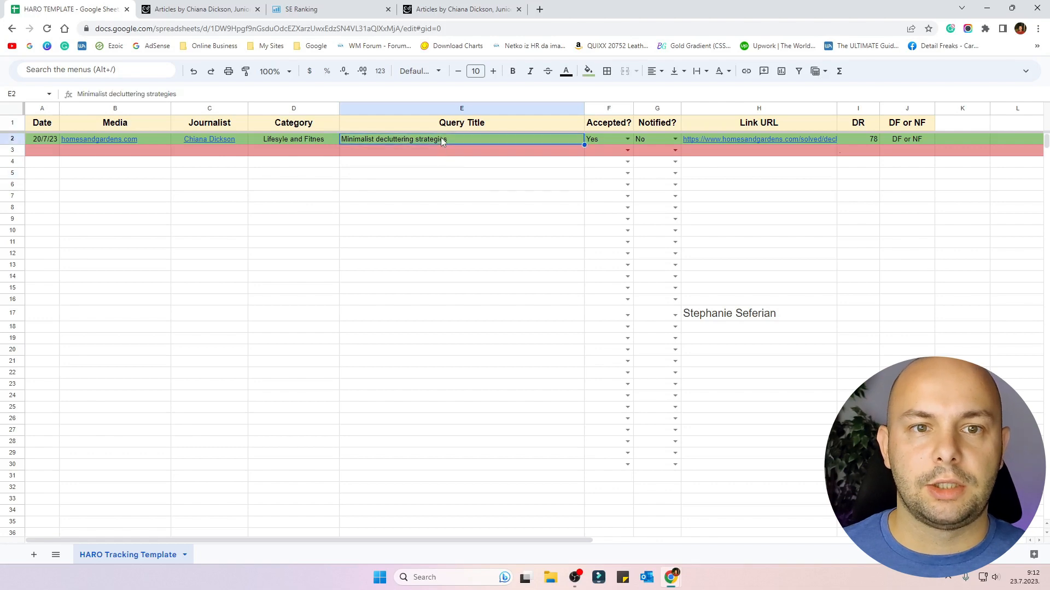
{"action": "left_click", "coordinate": [470, 178]}
Step: Return to the author page, open the article "The first thing interior designers notice in a bedroom", and skim its content
{"action": "left_click", "coordinate": [189, 9]}
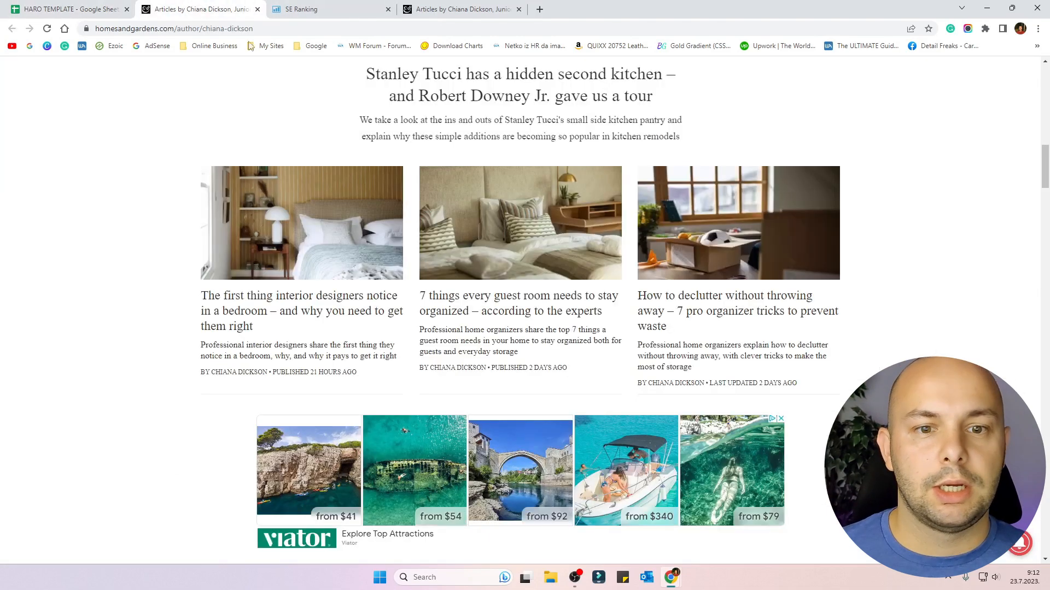
{"action": "left_click", "coordinate": [358, 311]}
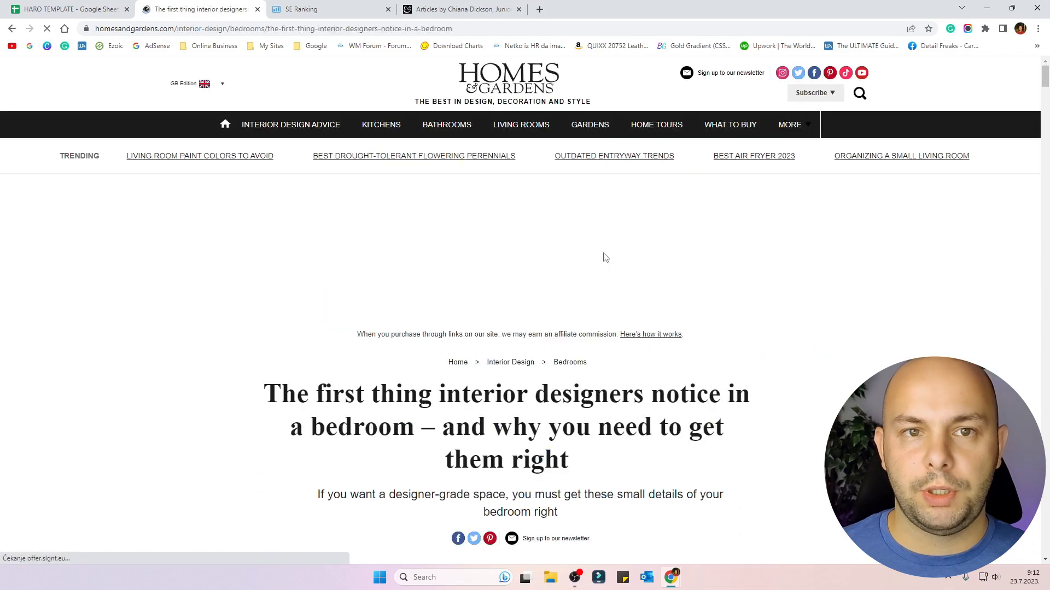
{"action": "scroll", "coordinate": [596, 284], "scroll_direction": "down", "scroll_amount": 10}
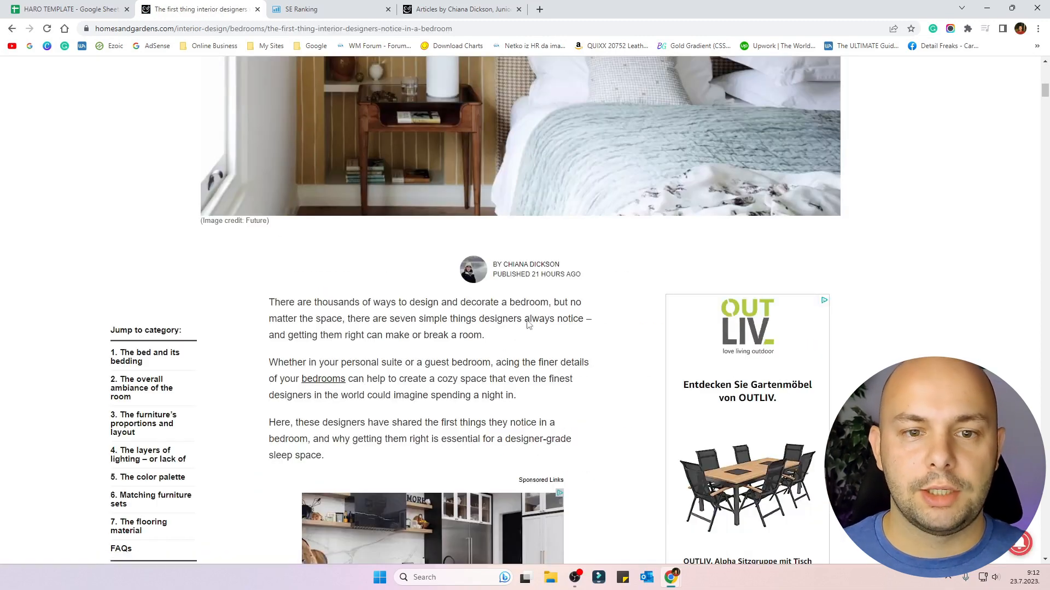
{"action": "scroll", "coordinate": [528, 324], "scroll_direction": "down", "scroll_amount": 15}
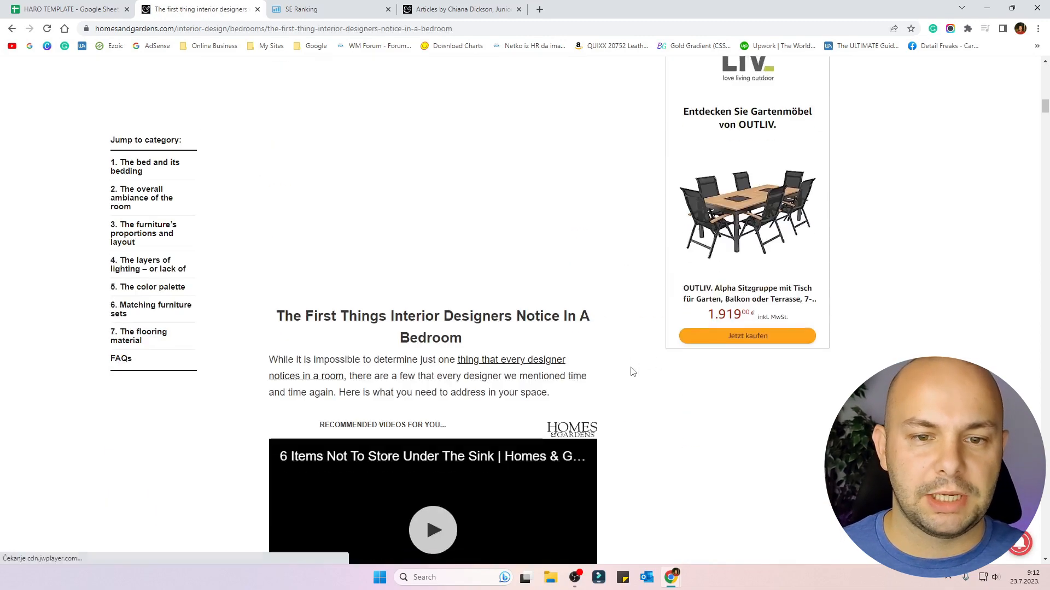
{"action": "left_click_drag", "start_coordinate": [1045, 118], "coordinate": [1048, 101]}
Step: Glance at the tracking sheet and author page, then search the bedroom article's text for the source's first name
{"action": "left_click", "coordinate": [70, 7]}
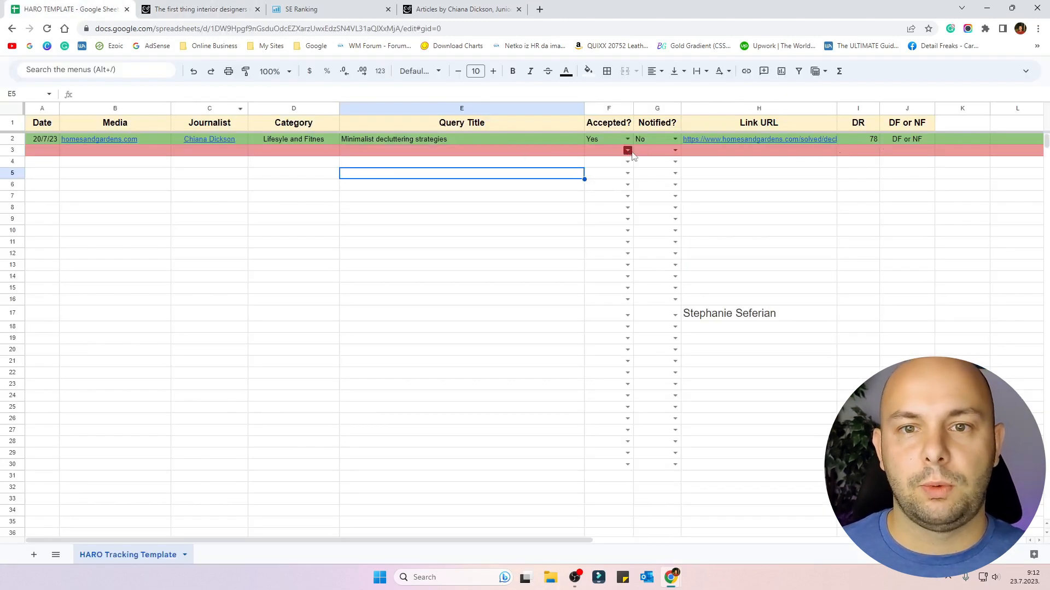
{"action": "left_click", "coordinate": [247, 10]}
{"action": "left_click", "coordinate": [463, 9]}
{"action": "left_click", "coordinate": [219, 8]}
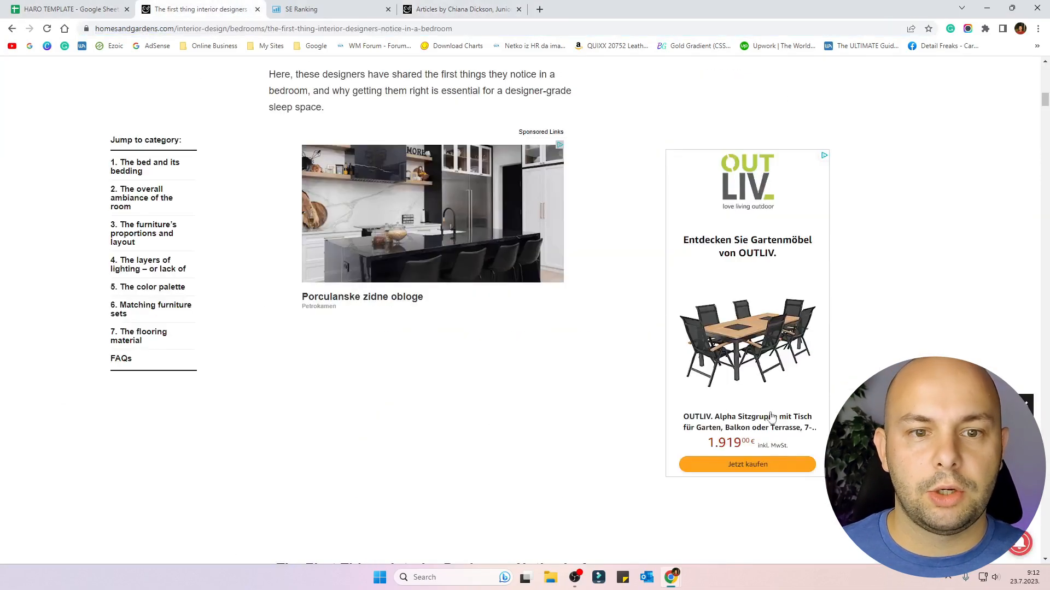
{"action": "scroll", "coordinate": [684, 412], "scroll_direction": "up", "scroll_amount": 5}
{"action": "scroll", "coordinate": [683, 413], "scroll_direction": "up", "scroll_amount": 14}
{"action": "scroll", "coordinate": [706, 400], "scroll_direction": "down", "scroll_amount": 9}
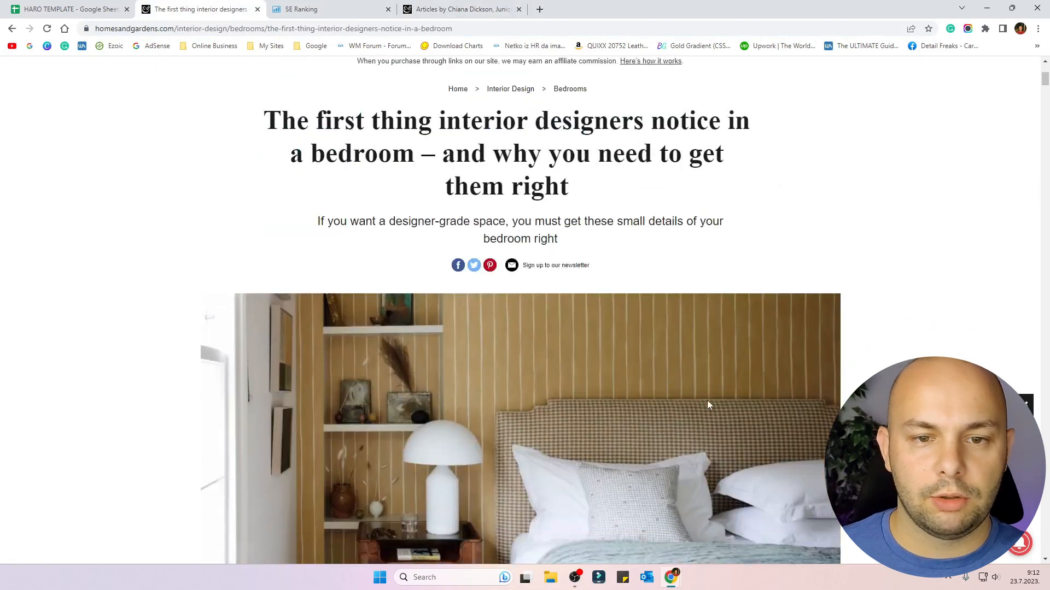
{"action": "key", "text": "ctrl+f"}
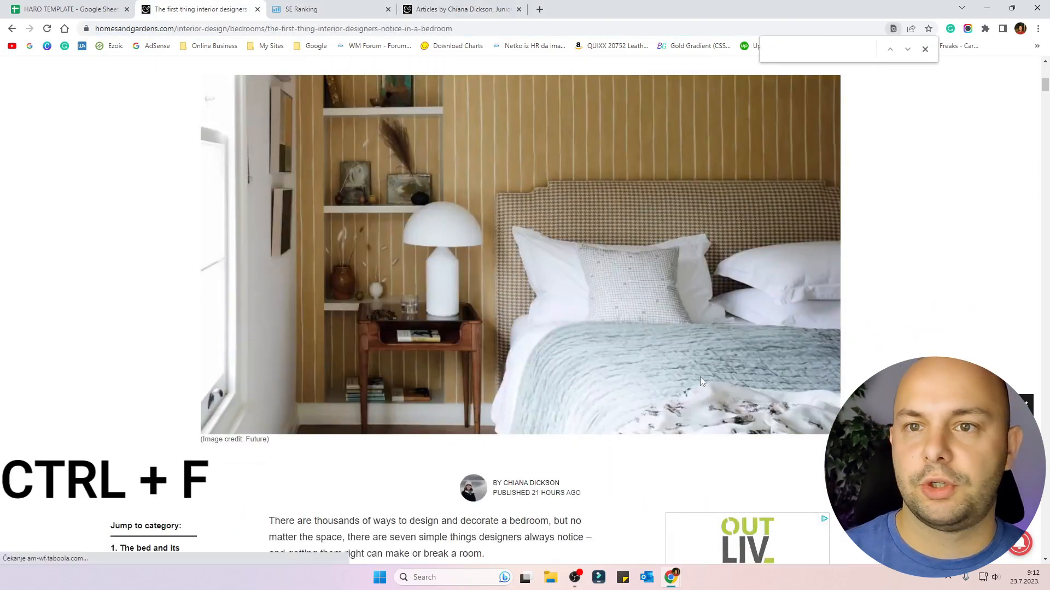
{"action": "type", "text": "stephanie"}
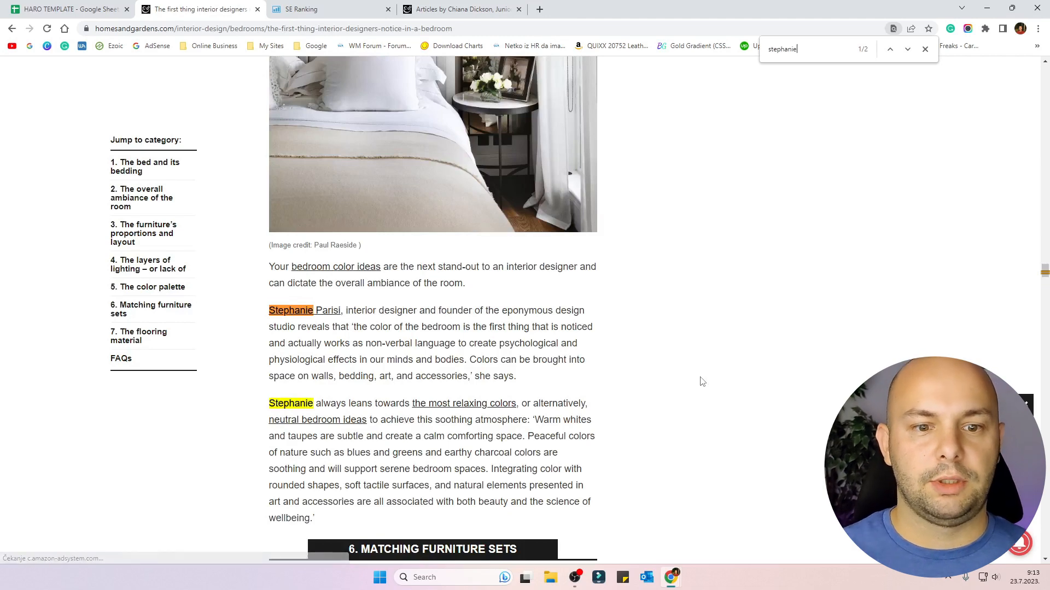
Step: Close the article and author page tabs, and switch to SE Ranking's Backlink Checker to enter a domain
{"action": "key", "text": "ctrl+w"}
{"action": "left_click", "coordinate": [388, 10]}
{"action": "left_click", "coordinate": [82, 7]}
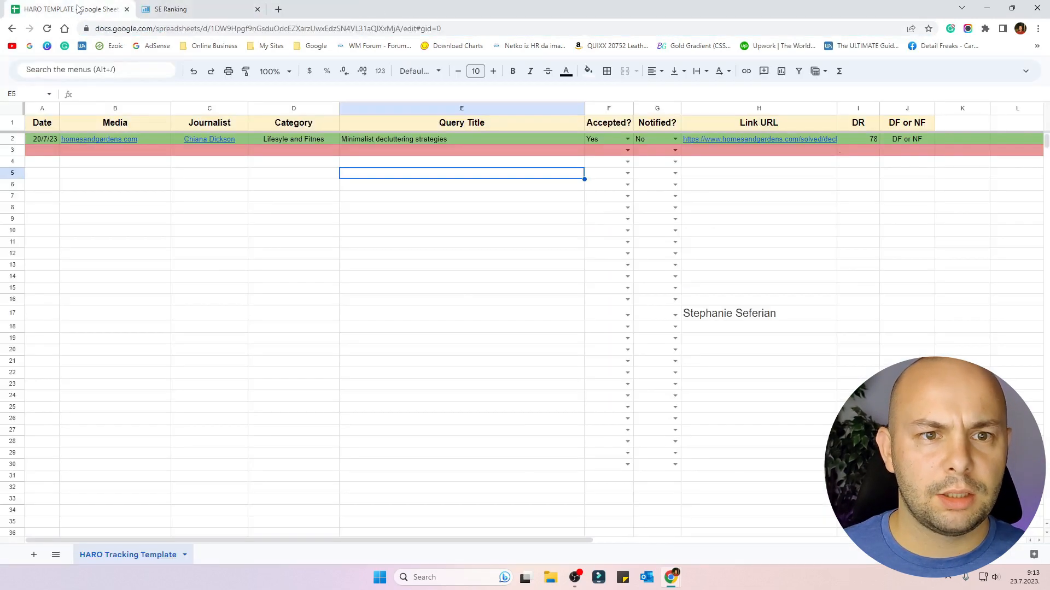
{"action": "left_click", "coordinate": [549, 325]}
{"action": "left_click", "coordinate": [216, 5]}
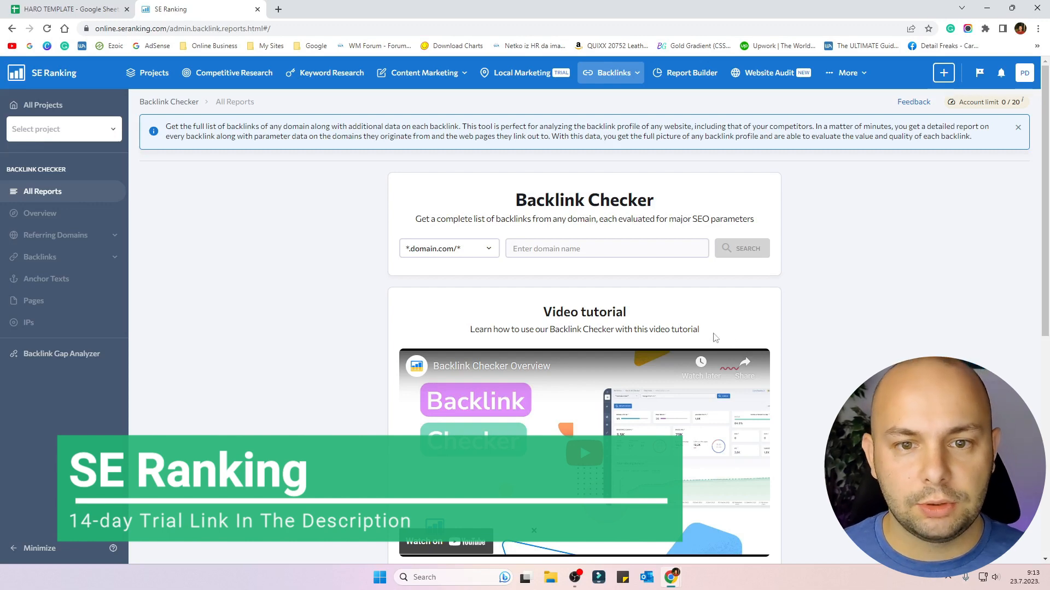
{"action": "left_click", "coordinate": [585, 249]}
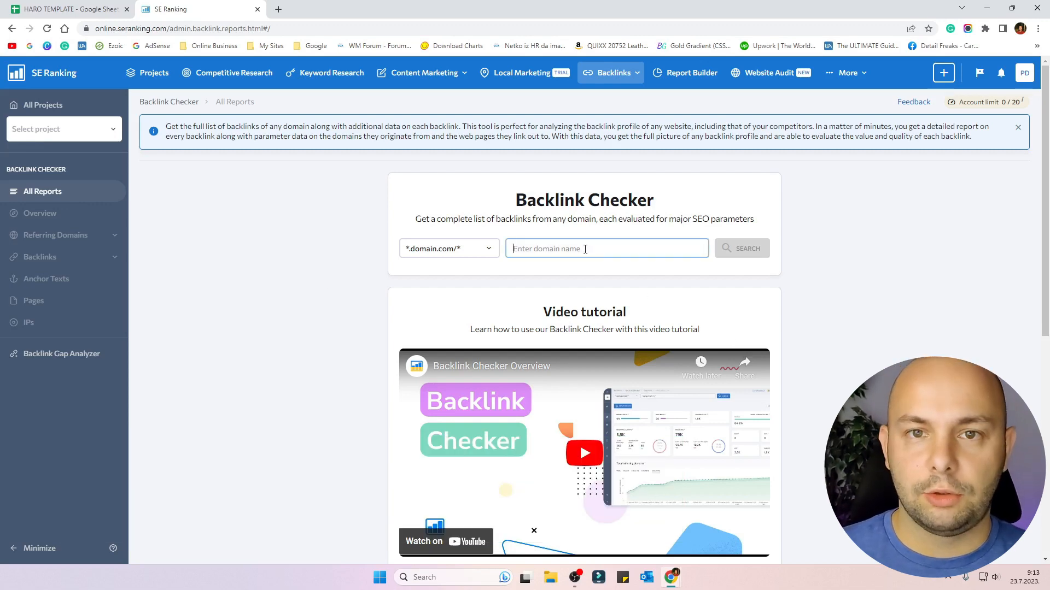
{"action": "mouse_move", "coordinate": [613, 72]}
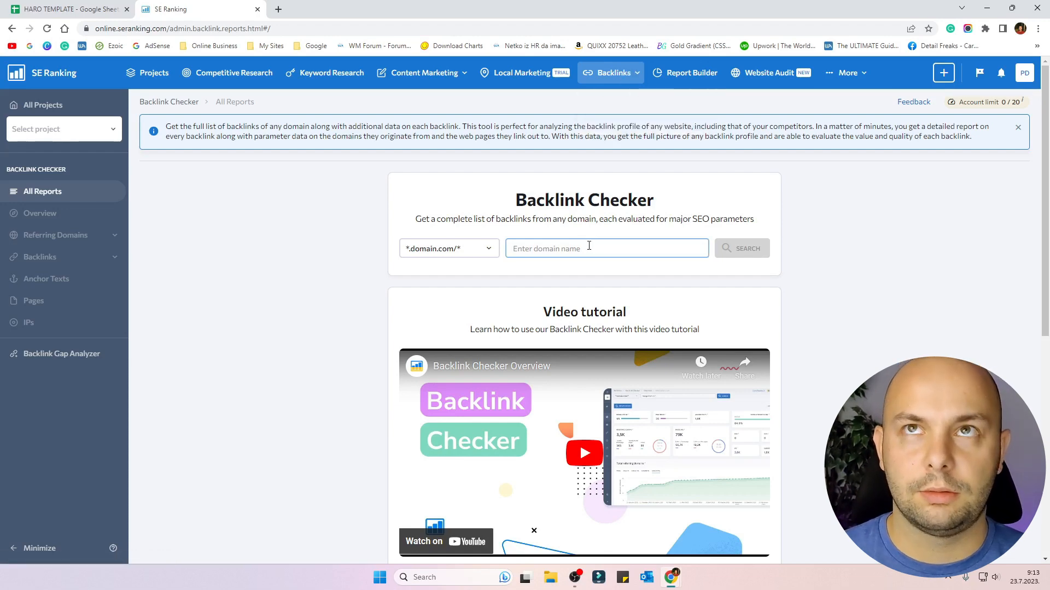
{"action": "type", "text": "mamaminamlist.com"}
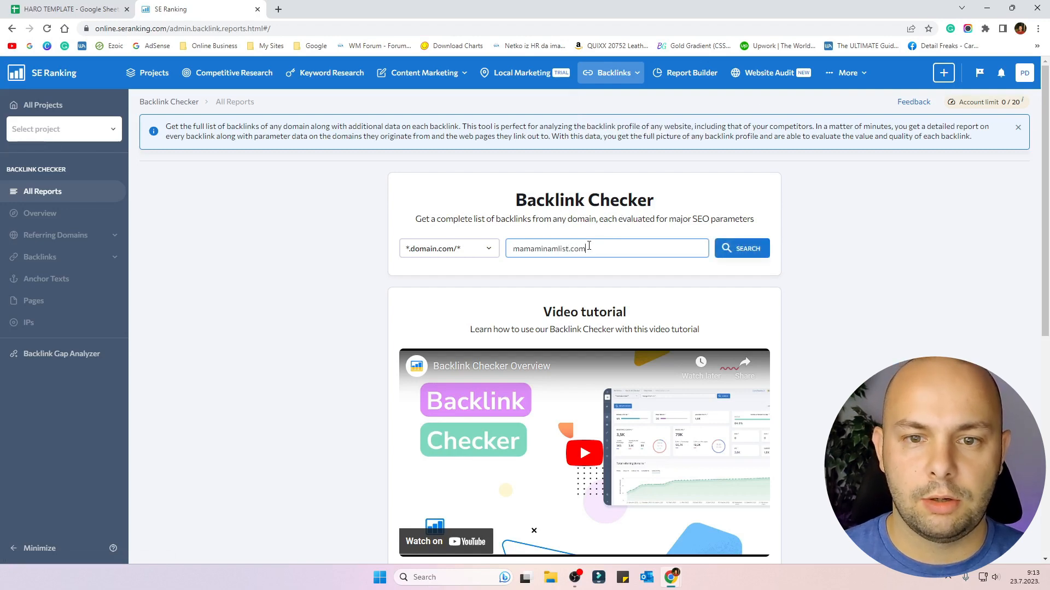
{"action": "key", "text": "Return"}
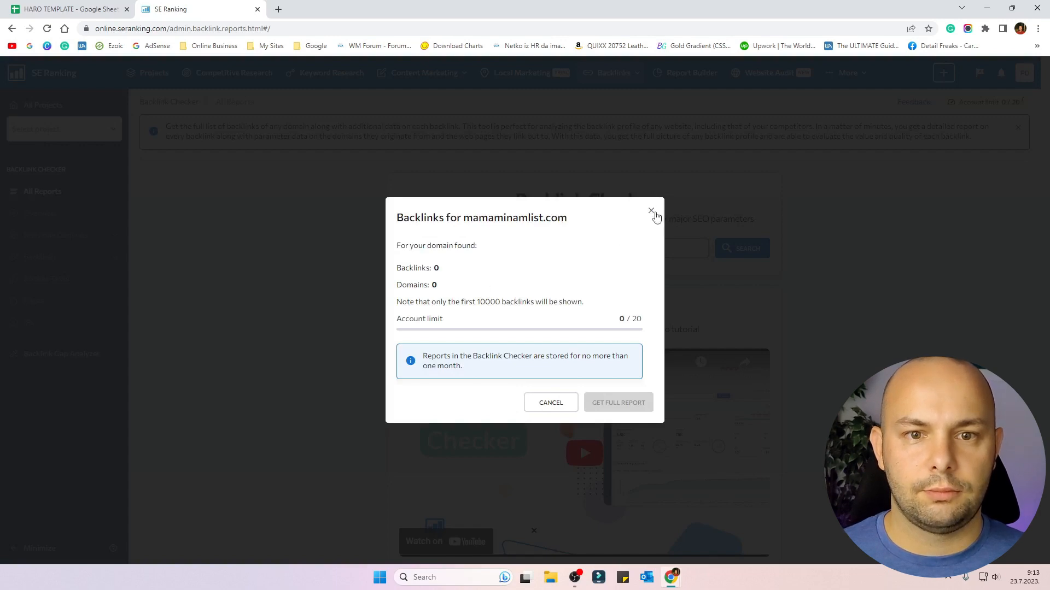
{"action": "left_click", "coordinate": [651, 212]}
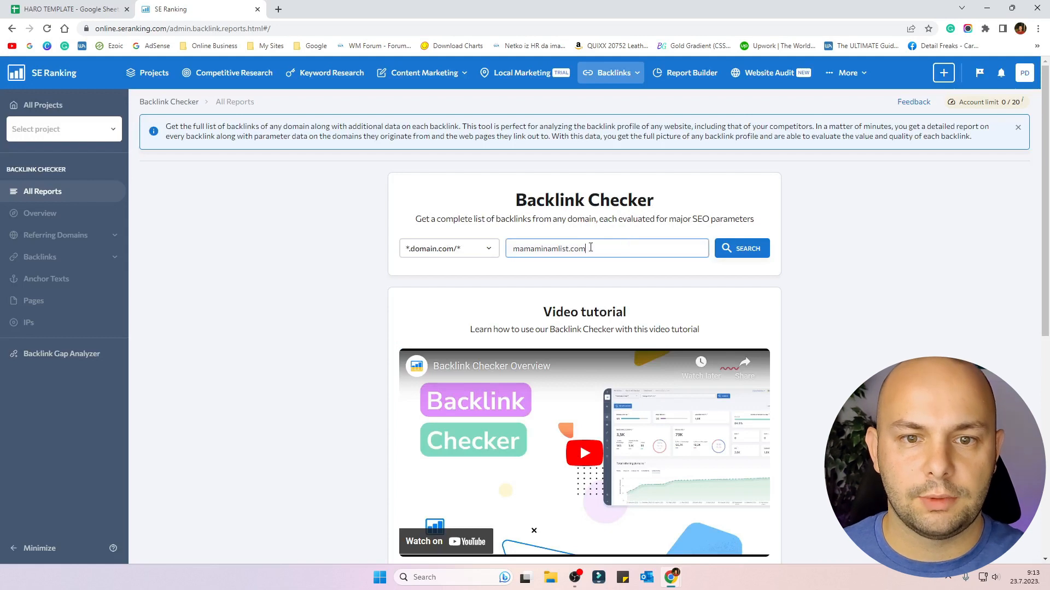
Step: Look up the backlinks of mamaminimalist.com in the Backlink Checker and get the full report
{"action": "key", "text": "ctrl+a"}
{"action": "type", "text": "m"}
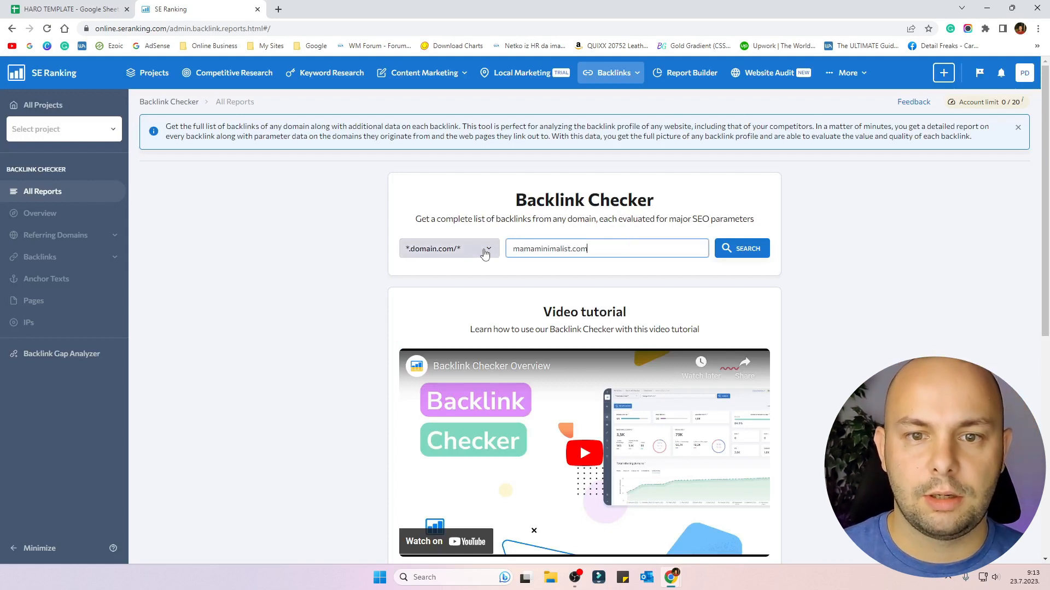
{"action": "key", "text": "Return"}
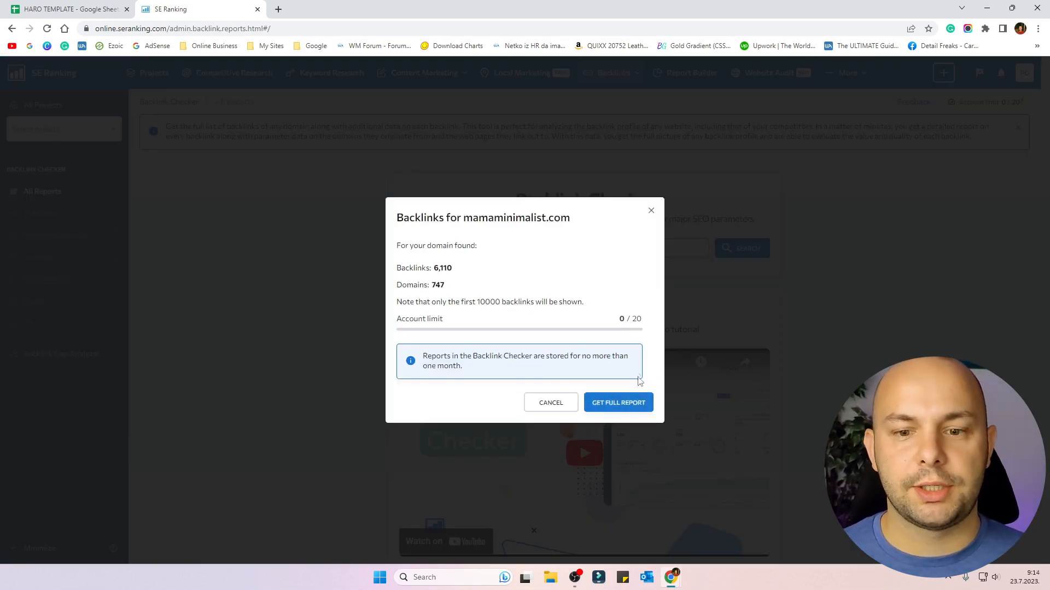
{"action": "left_click", "coordinate": [636, 403]}
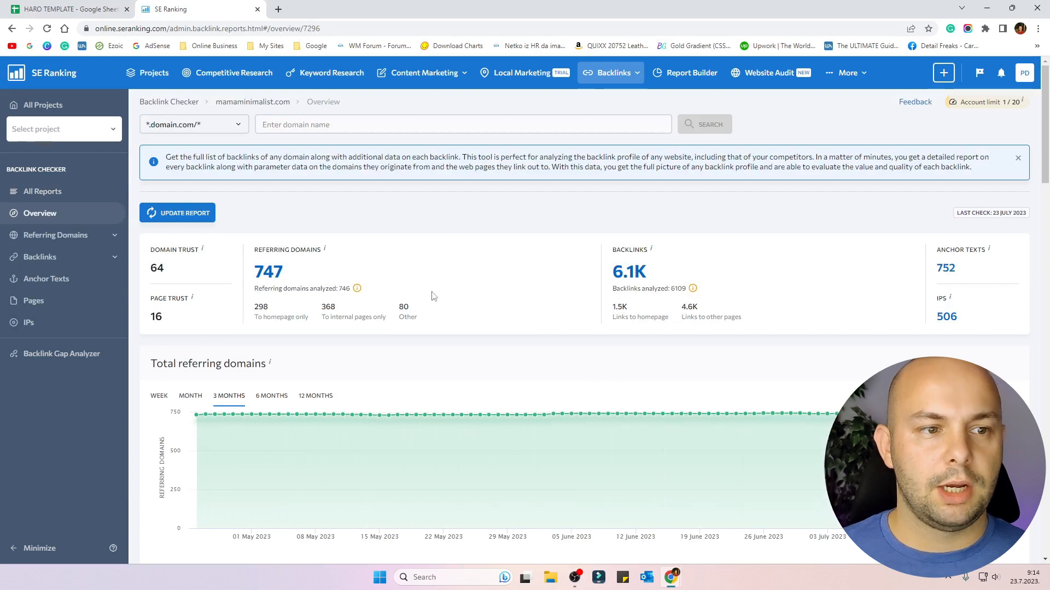
Step: Open the list of new backlinks in the mamaminimalist.com report
{"action": "left_click", "coordinate": [115, 260]}
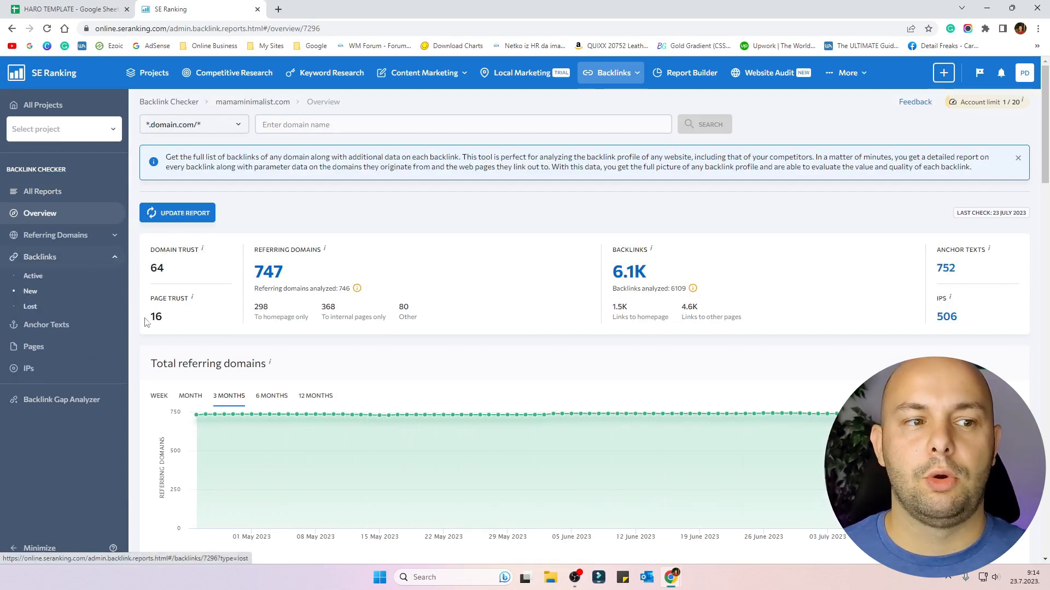
{"action": "left_click", "coordinate": [27, 294]}
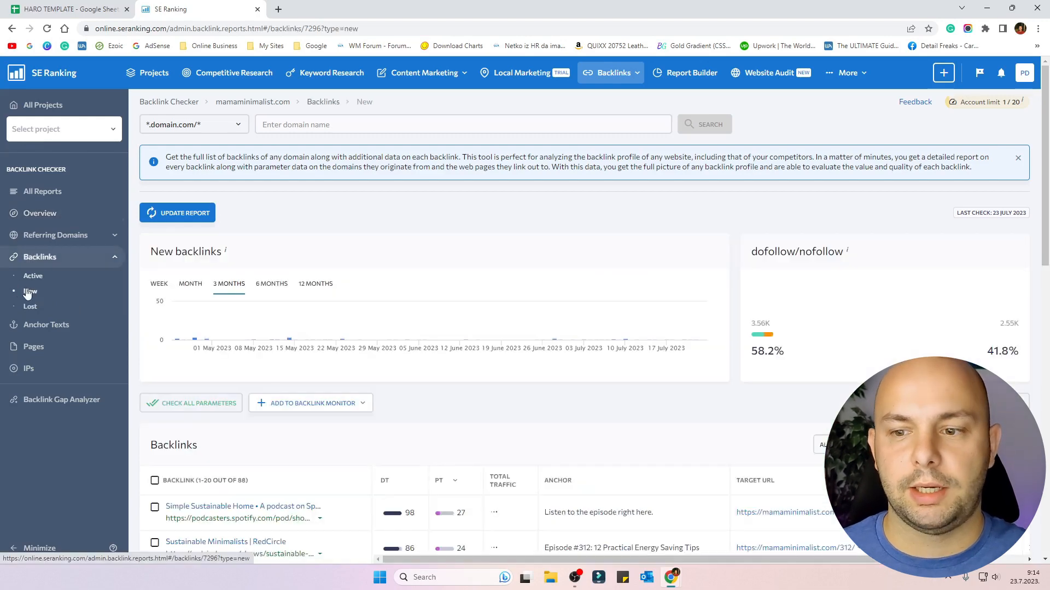
{"action": "scroll", "coordinate": [727, 546], "scroll_direction": "down", "scroll_amount": 2}
{"action": "scroll", "coordinate": [629, 465], "scroll_direction": "up", "scroll_amount": 2}
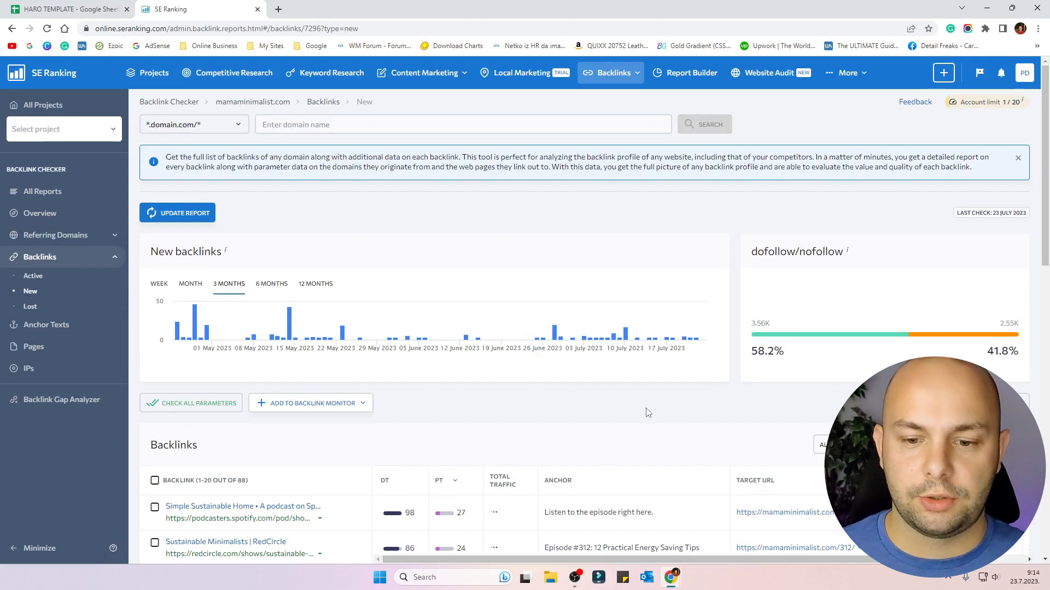
Step: Sort the new backlinks table by first-seen date, newest first
{"action": "scroll", "coordinate": [648, 413], "scroll_direction": "down", "scroll_amount": 3}
{"action": "left_click_drag", "start_coordinate": [710, 559], "coordinate": [823, 571]}
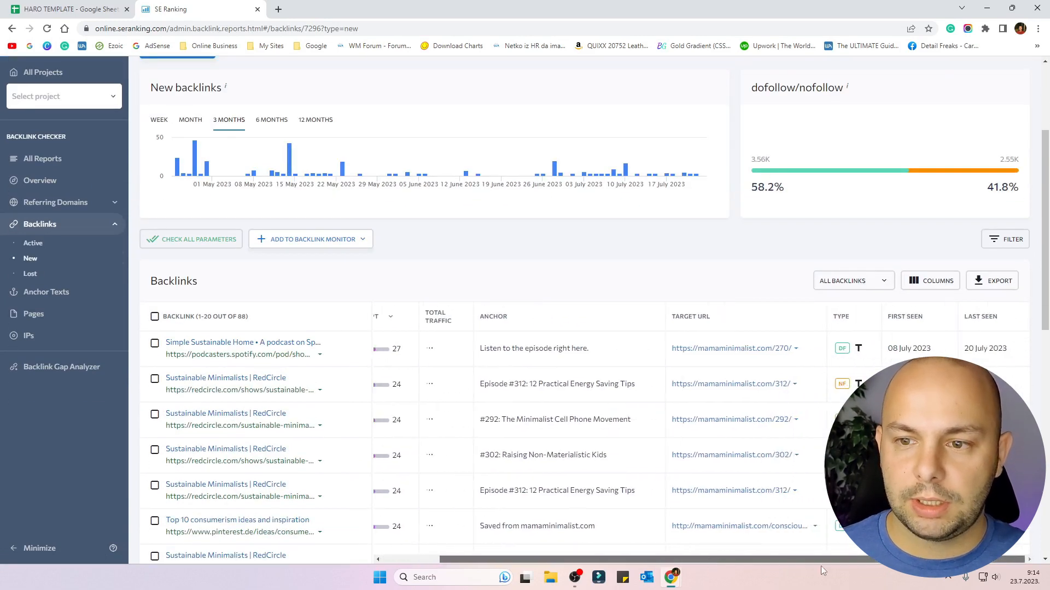
{"action": "left_click", "coordinate": [903, 318]}
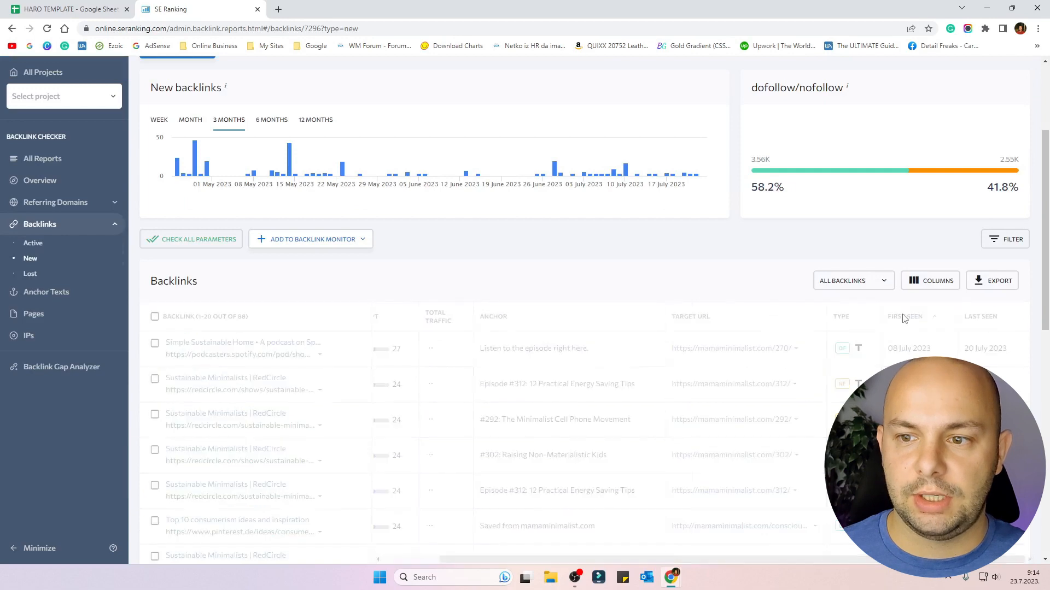
{"action": "left_click", "coordinate": [940, 321]}
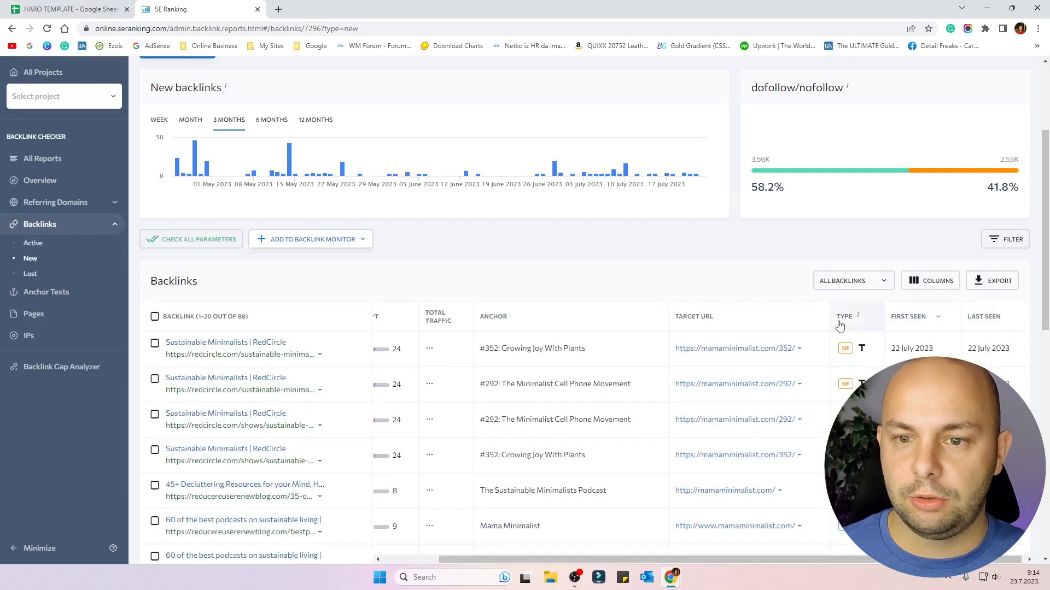
Step: Examine the newest backlinks of mamaminimalist.com, comparing their source pages, anchors, link types and first-seen dates
{"action": "left_click_drag", "start_coordinate": [848, 560], "coordinate": [661, 541]}
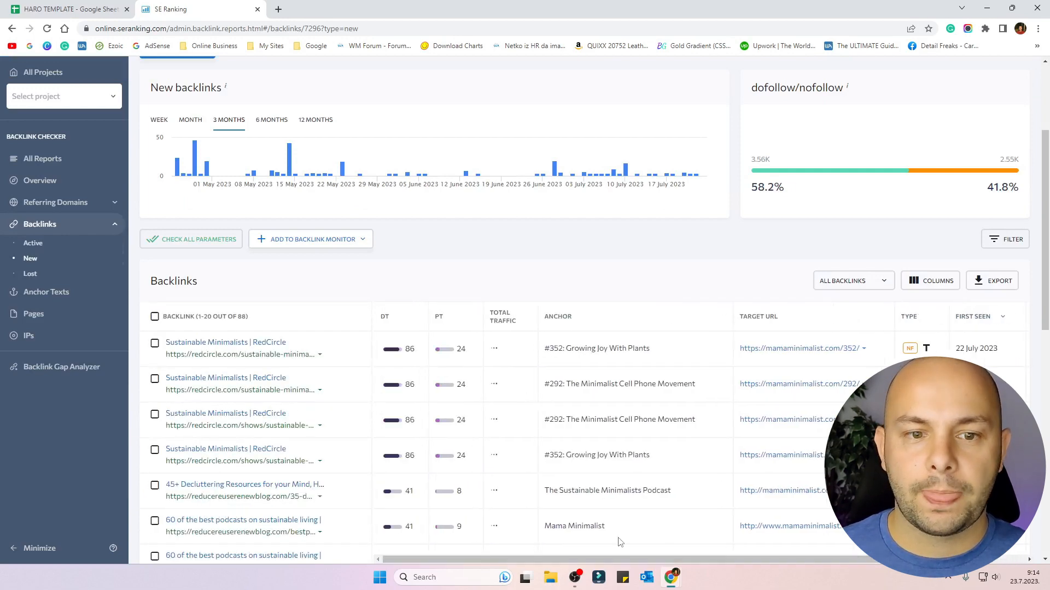
{"action": "scroll", "coordinate": [452, 293], "scroll_direction": "down", "scroll_amount": 1}
{"action": "scroll", "coordinate": [452, 295], "scroll_direction": "down", "scroll_amount": 3}
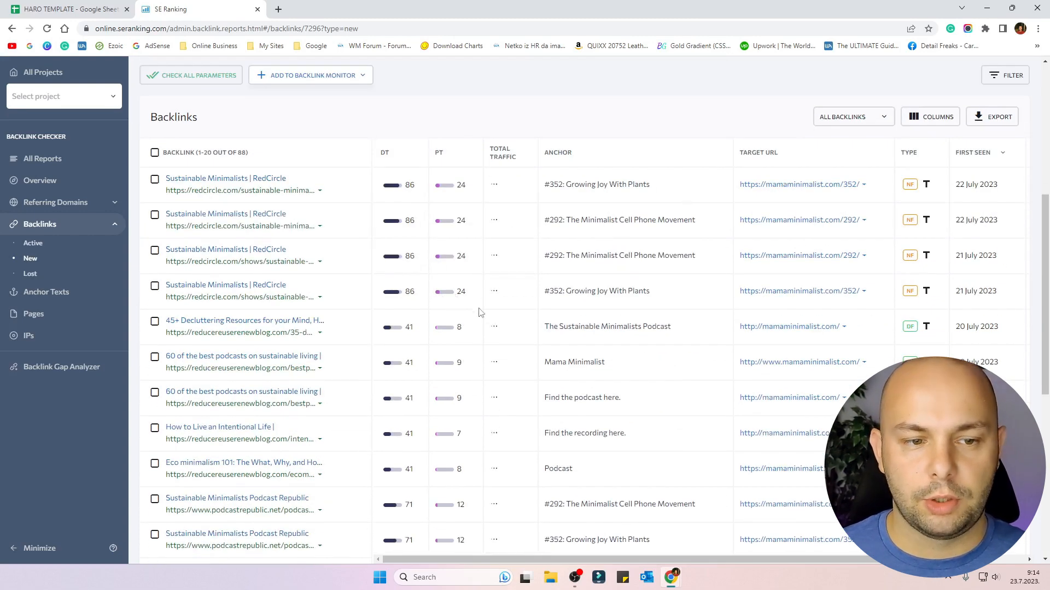
{"action": "scroll", "coordinate": [538, 341], "scroll_direction": "down", "scroll_amount": 2}
{"action": "scroll", "coordinate": [632, 347], "scroll_direction": "up", "scroll_amount": 3}
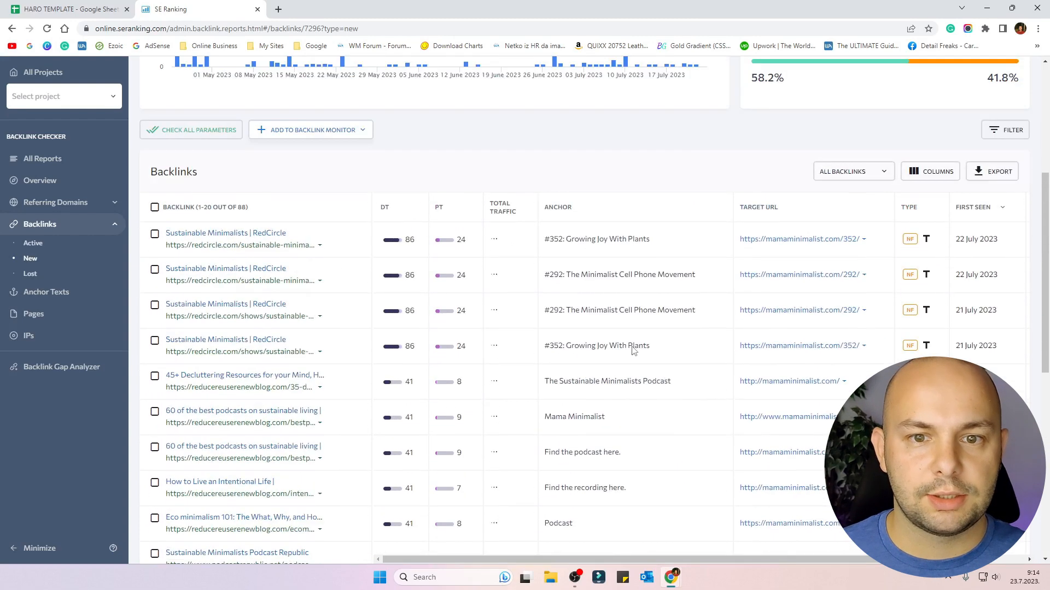
{"action": "scroll", "coordinate": [632, 347], "scroll_direction": "down", "scroll_amount": 3}
{"action": "scroll", "coordinate": [633, 352], "scroll_direction": "down", "scroll_amount": 5}
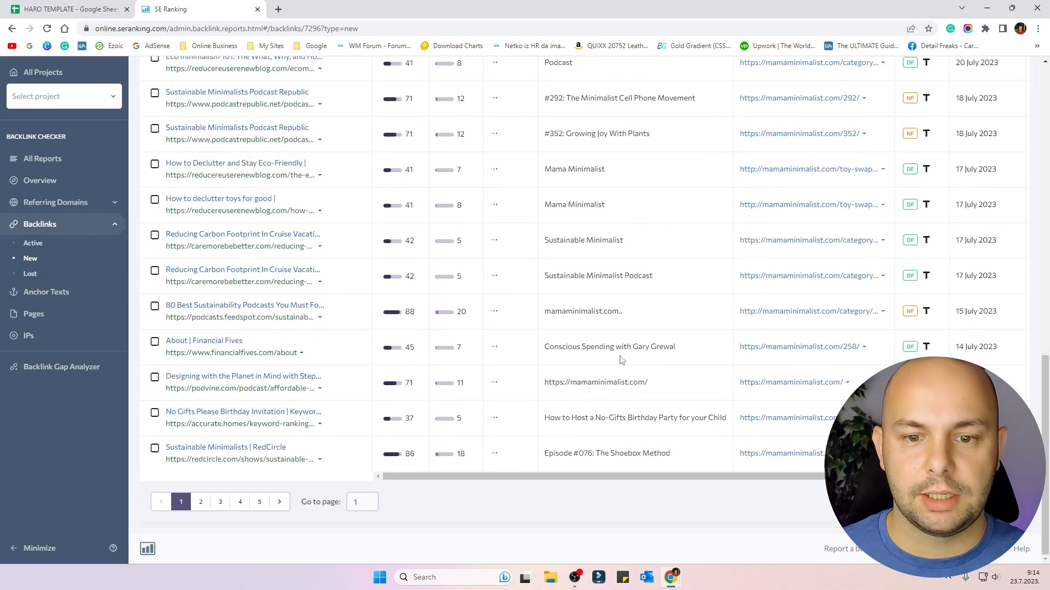
{"action": "scroll", "coordinate": [622, 358], "scroll_direction": "up", "scroll_amount": 14}
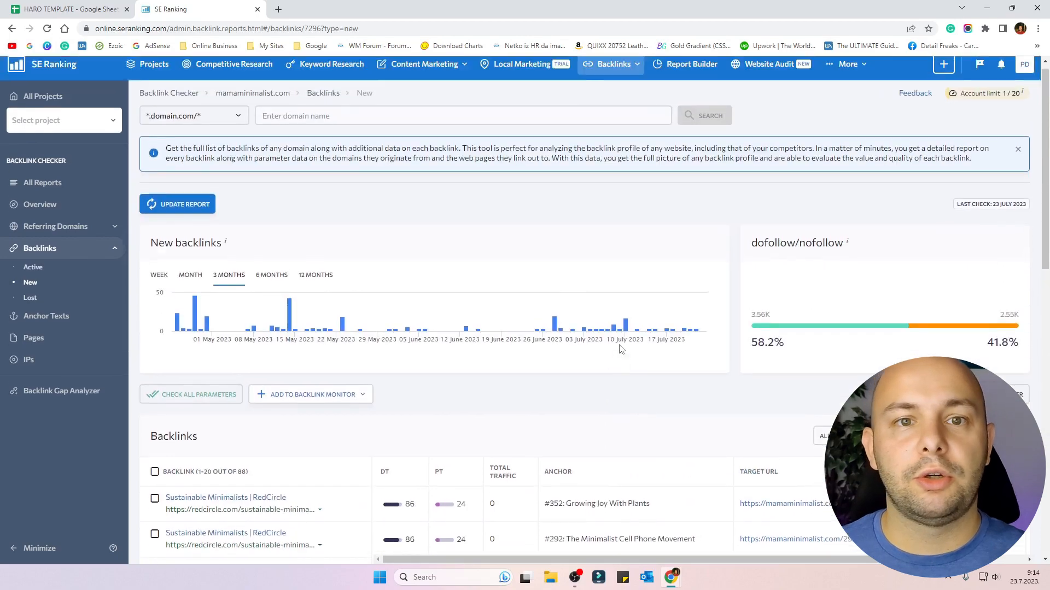
Step: Check the query title of the homesandgardens.com pitch in the HARO tracking sheet, and return to the SE Ranking report
{"action": "key", "text": "ctrl+shift+Tab"}
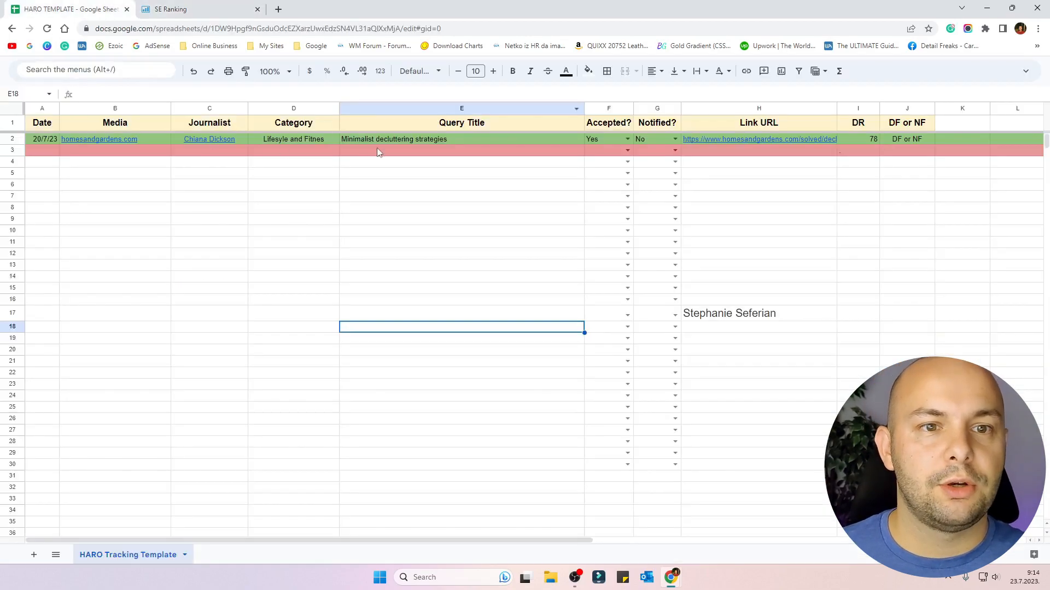
{"action": "left_click", "coordinate": [399, 141]}
{"action": "key", "text": "ctrl+Tab"}
Step: Look through the new backlinks table again for a published placement matching the pitch on minimalist decluttering strategies
{"action": "scroll", "coordinate": [569, 394], "scroll_direction": "down", "scroll_amount": 3}
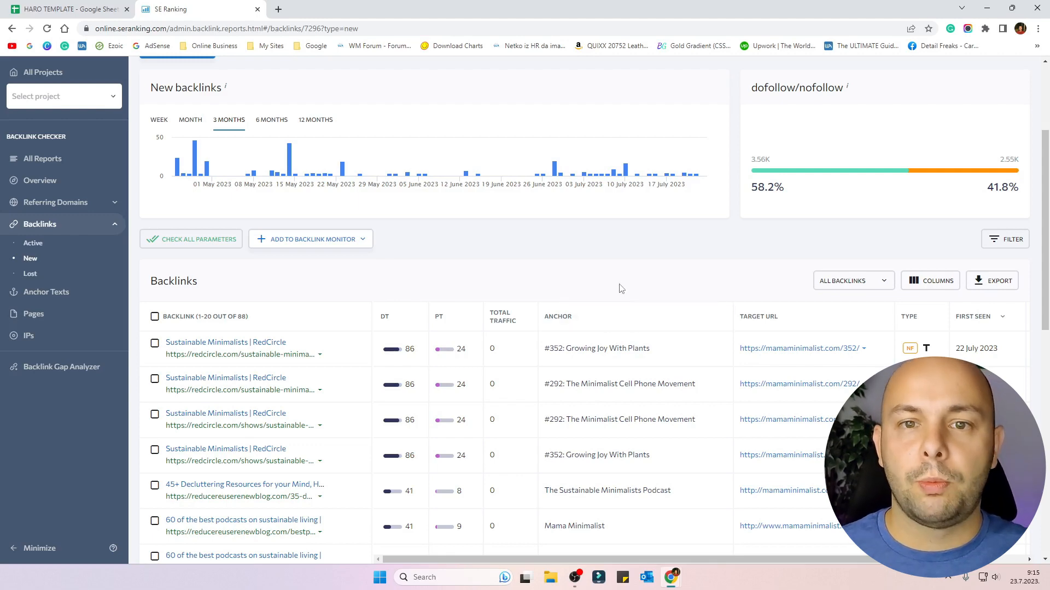
{"action": "scroll", "coordinate": [621, 288], "scroll_direction": "down", "scroll_amount": 3}
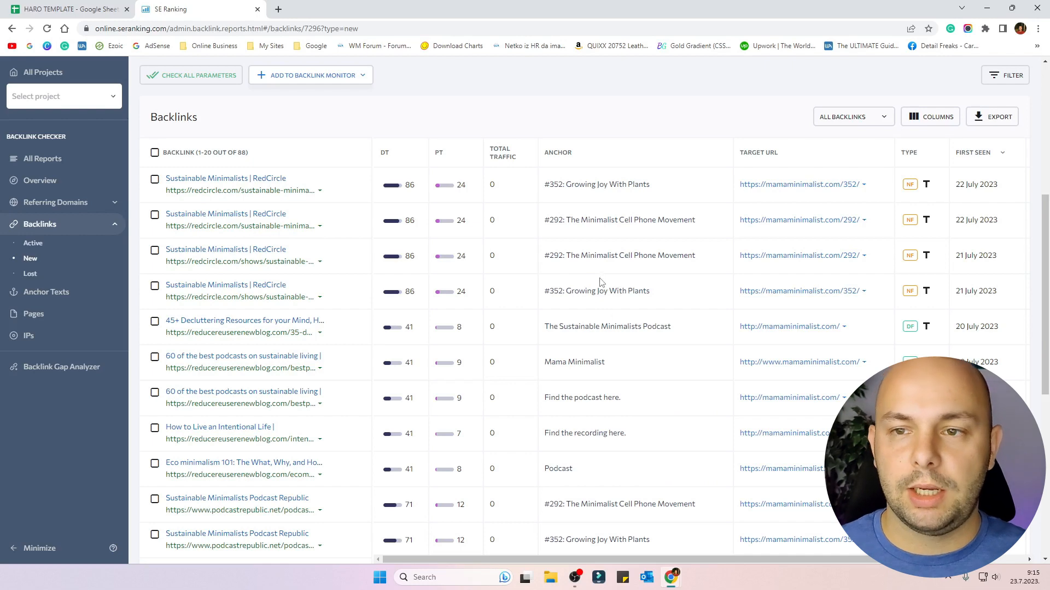
{"action": "scroll", "coordinate": [538, 365], "scroll_direction": "up", "scroll_amount": 5}
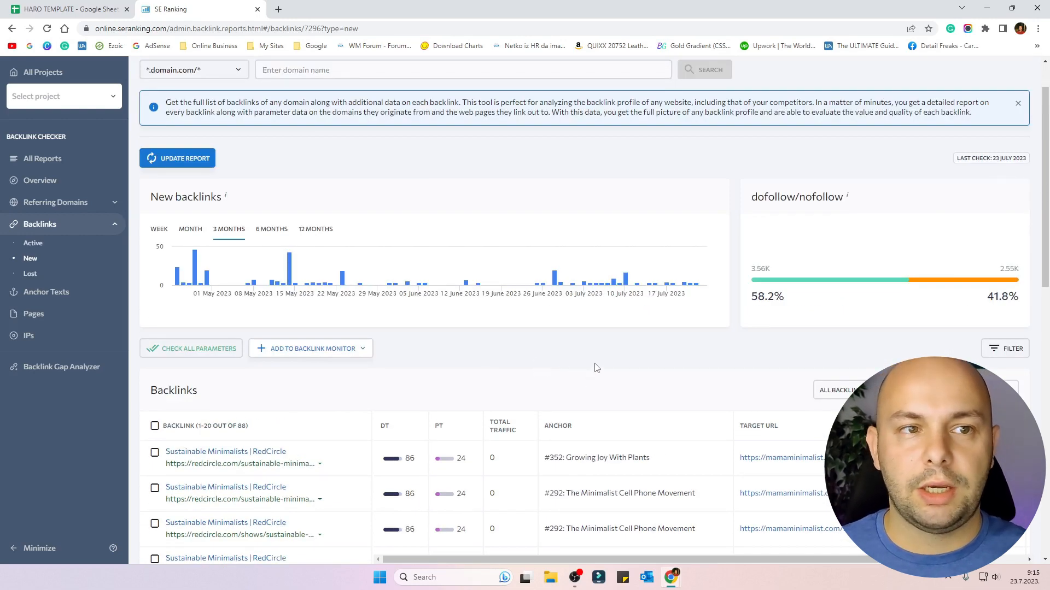
{"action": "scroll", "coordinate": [597, 369], "scroll_direction": "down", "scroll_amount": 2}
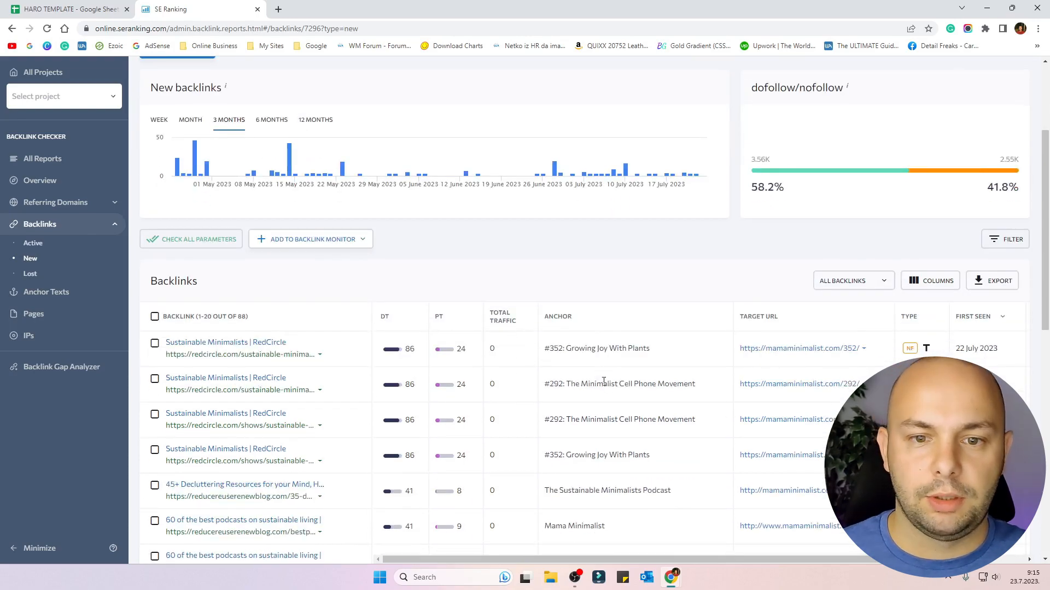
{"action": "scroll", "coordinate": [649, 378], "scroll_direction": "down", "scroll_amount": 4}
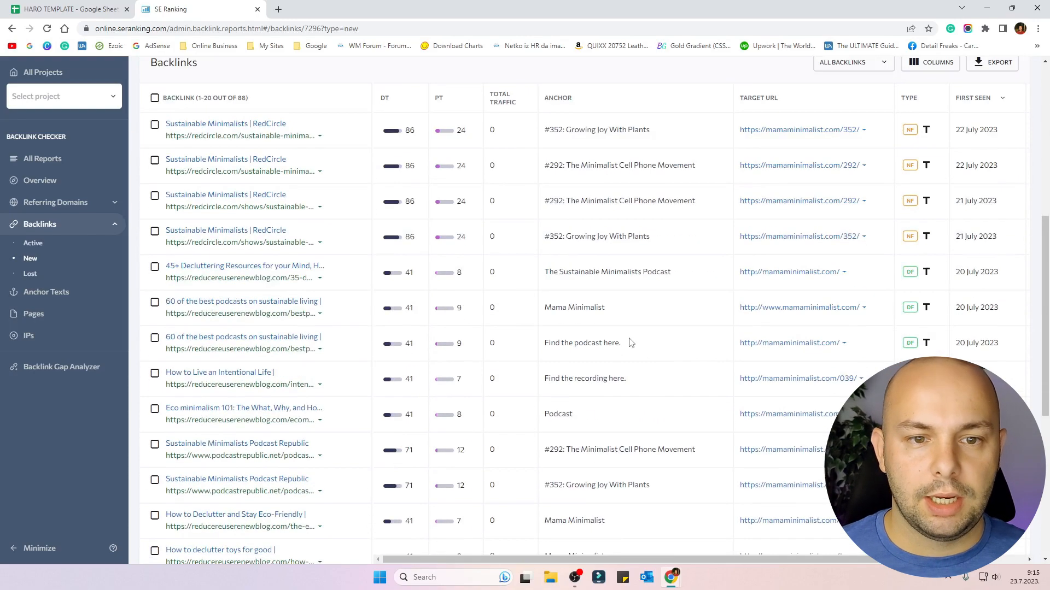
{"action": "scroll", "coordinate": [646, 339], "scroll_direction": "down", "scroll_amount": 3}
{"action": "scroll", "coordinate": [646, 339], "scroll_direction": "up", "scroll_amount": 5}
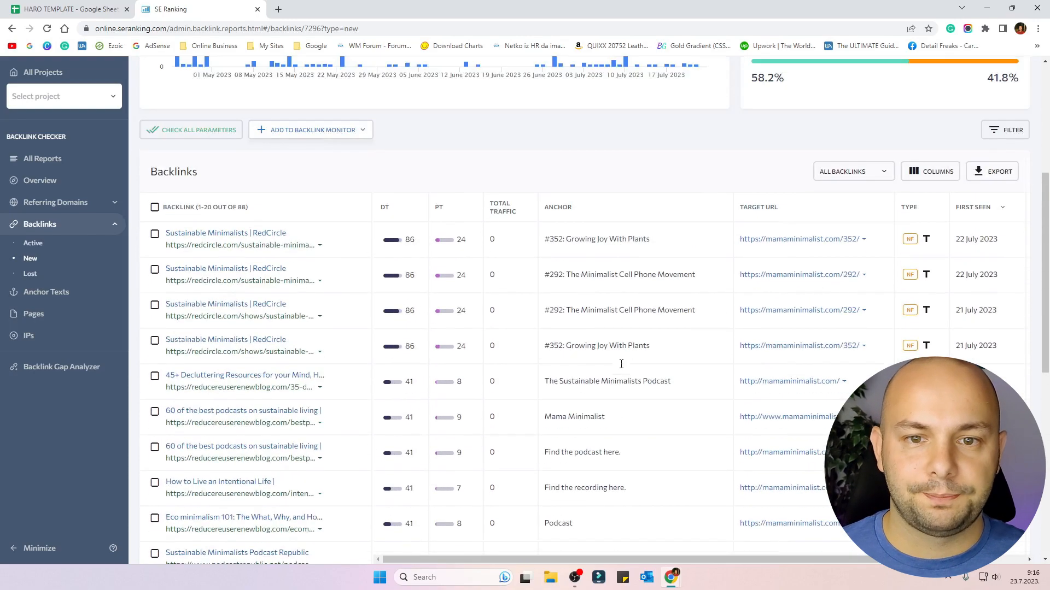